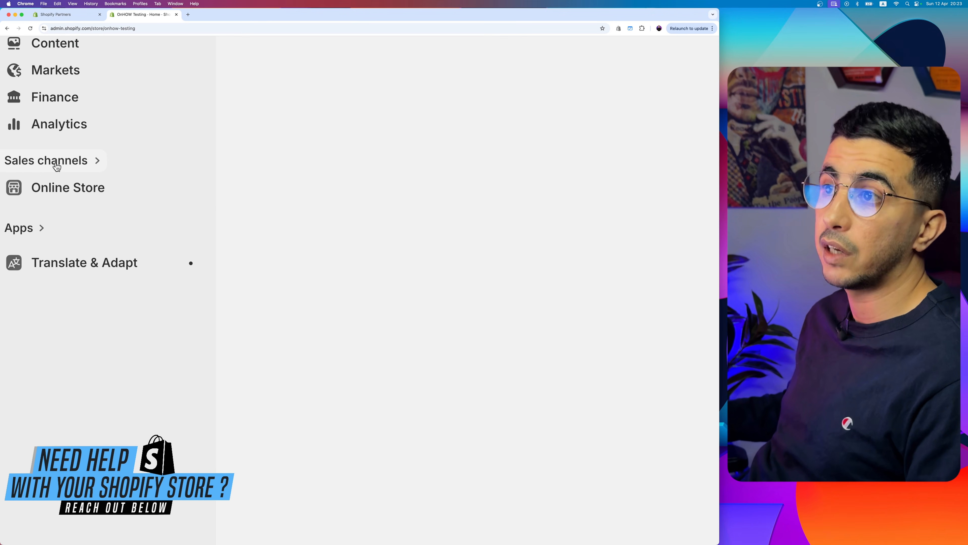
Step: Open the Themes page of the Online Store sales channel and find the current theme
{"action": "left_click", "coordinate": [17, 158]}
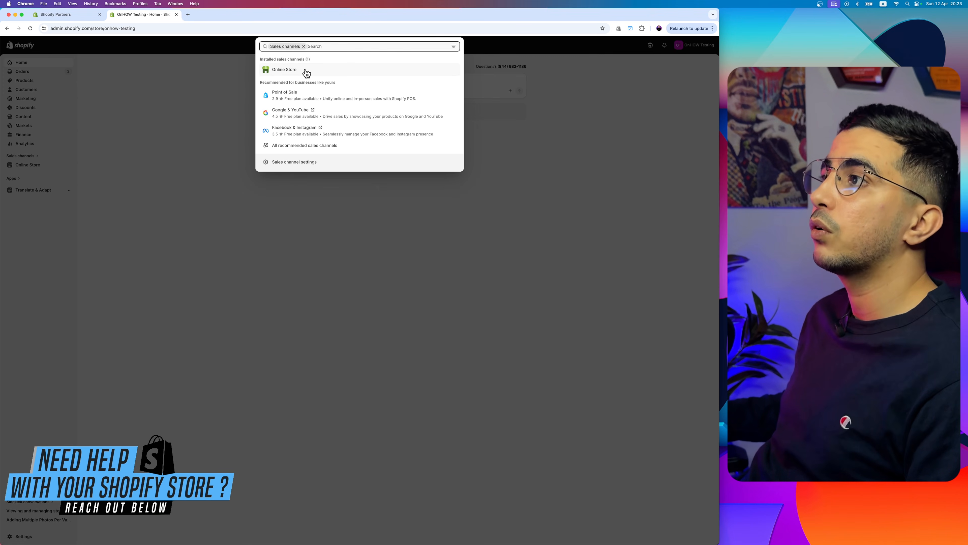
{"action": "left_click", "coordinate": [305, 71]}
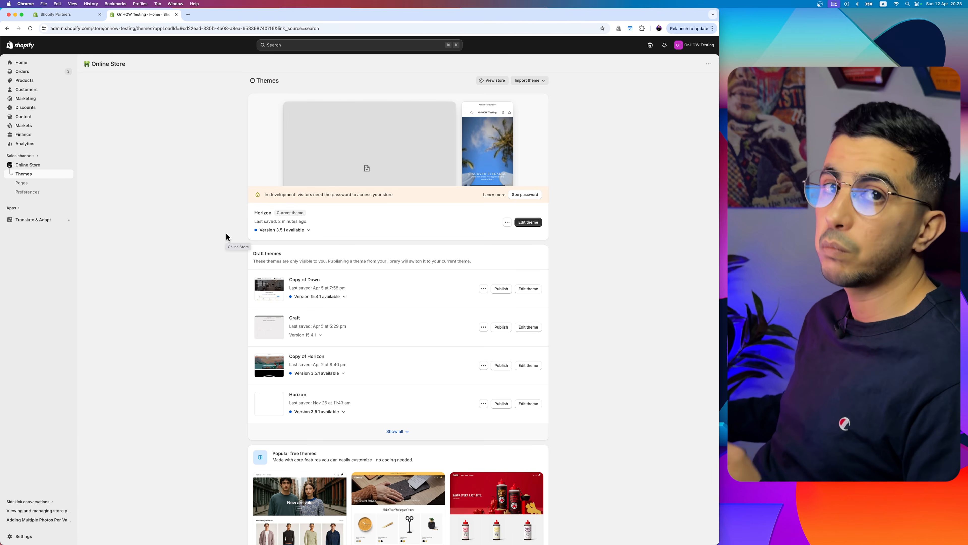
{"action": "scroll", "coordinate": [435, 229], "scroll_direction": "up", "scroll_amount": 5, "text": "ctrl"}
{"action": "scroll", "coordinate": [436, 226], "scroll_direction": "right", "scroll_amount": 5}
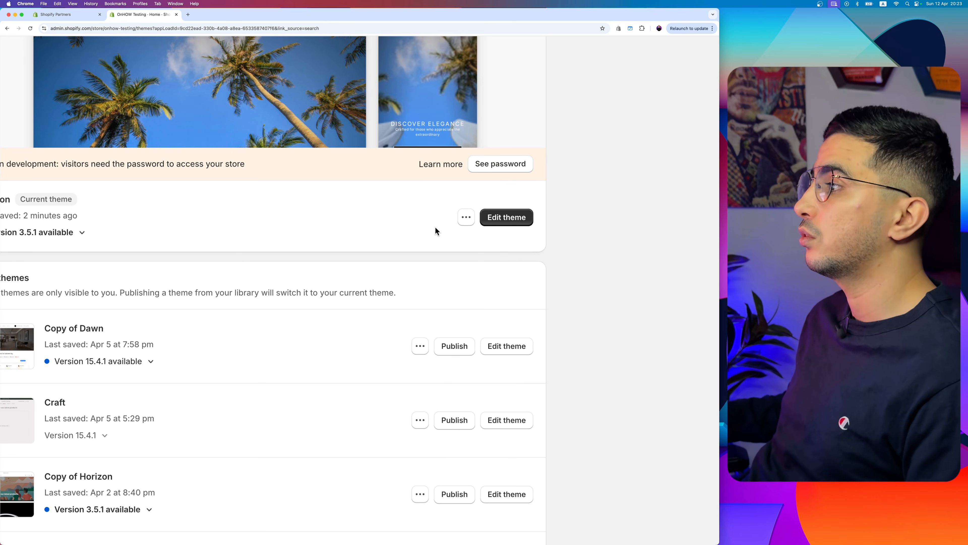
{"action": "left_click", "coordinate": [466, 217]}
{"action": "left_click", "coordinate": [322, 218]}
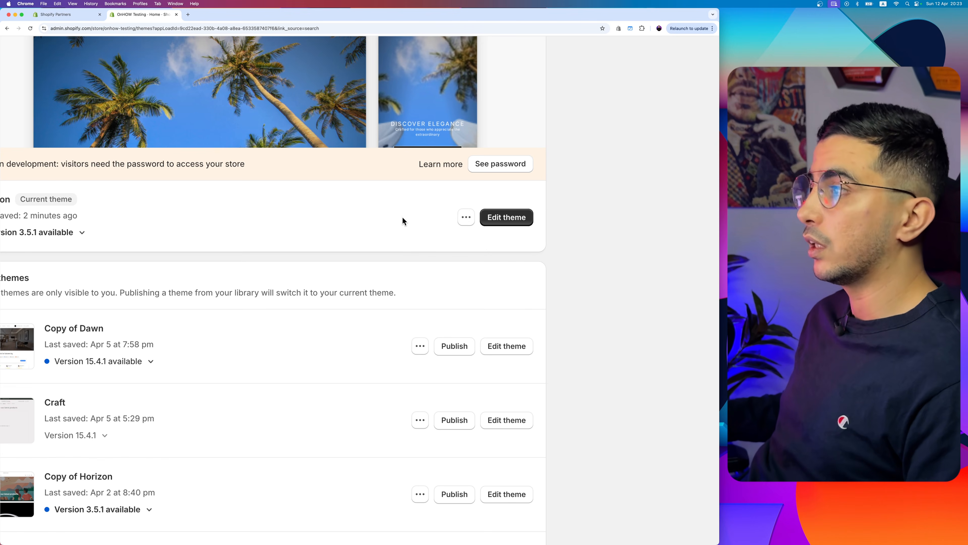
{"action": "left_click", "coordinate": [466, 217]}
{"action": "left_click", "coordinate": [320, 217]}
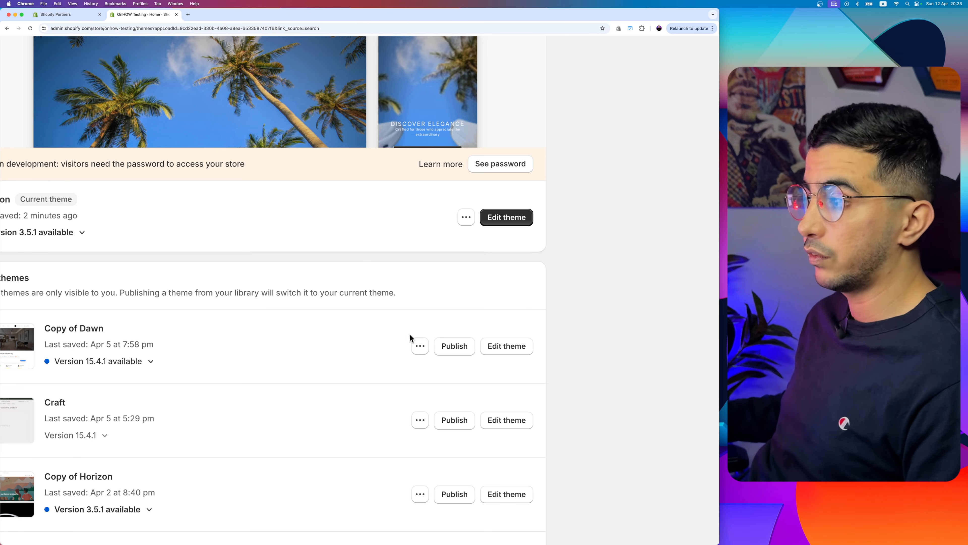
{"action": "left_click", "coordinate": [421, 346]}
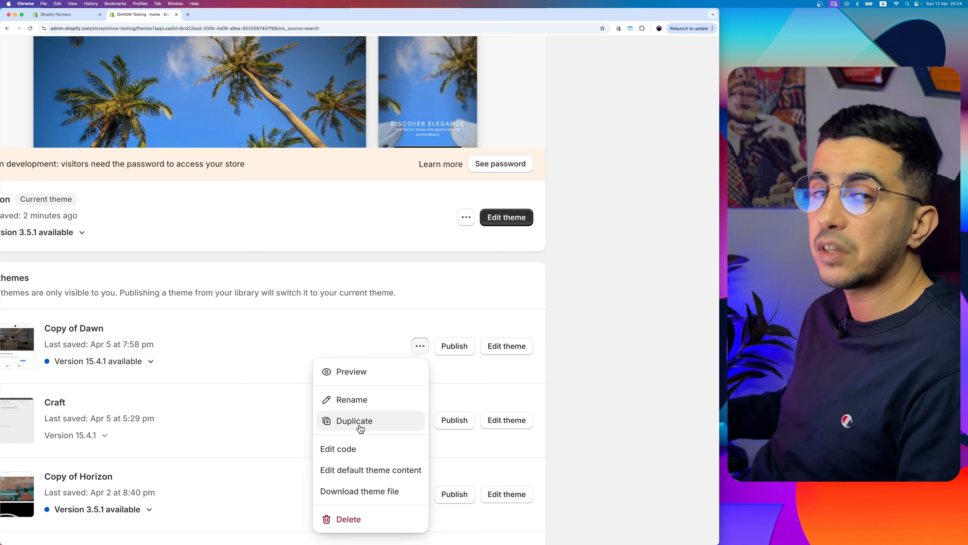
{"action": "left_click", "coordinate": [272, 350]}
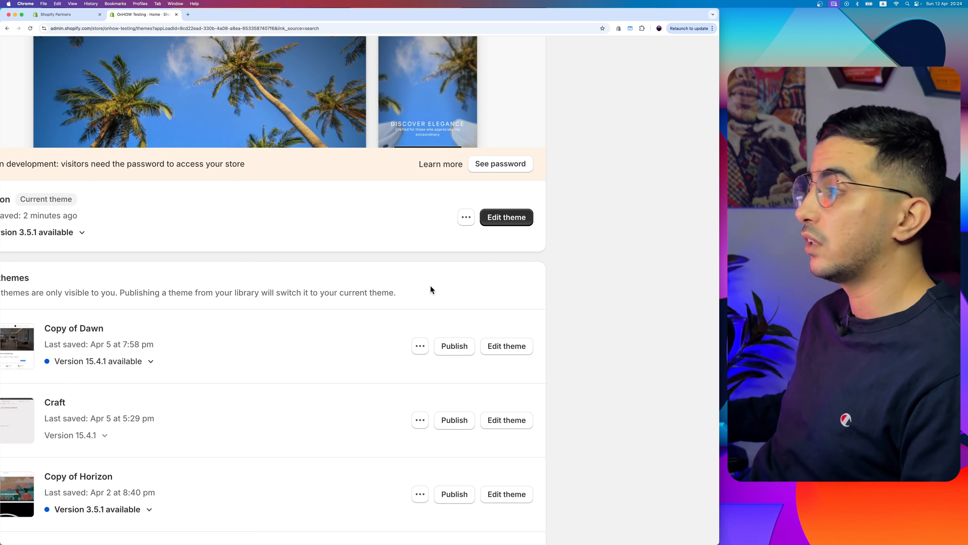
Step: Open the current Horizon theme's code for editing and expand its sections folder
{"action": "left_click", "coordinate": [464, 224]}
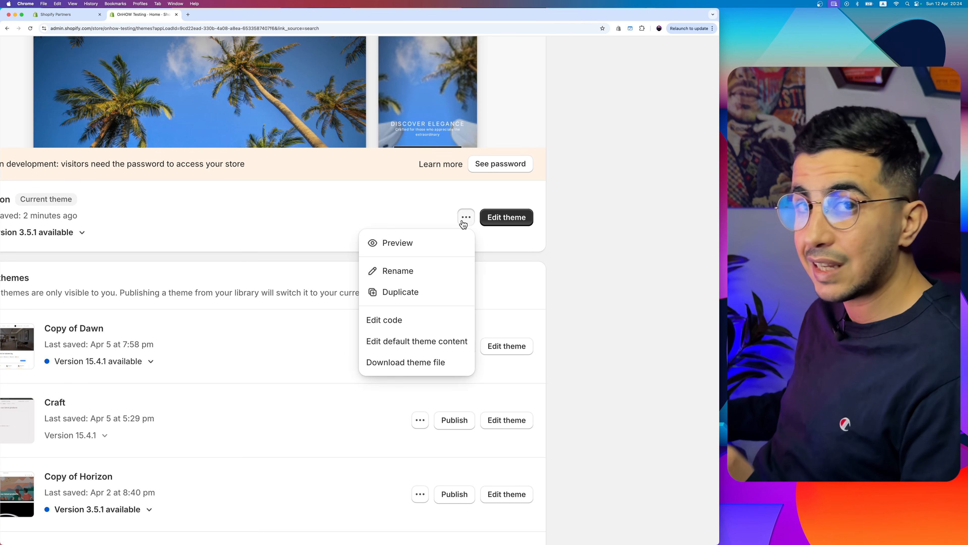
{"action": "left_click", "coordinate": [392, 325]}
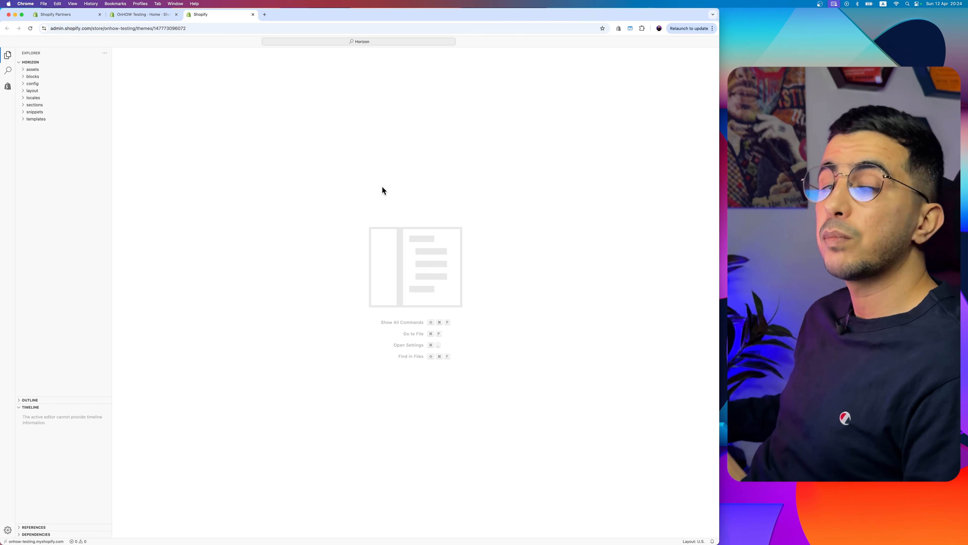
{"action": "left_click", "coordinate": [30, 105]}
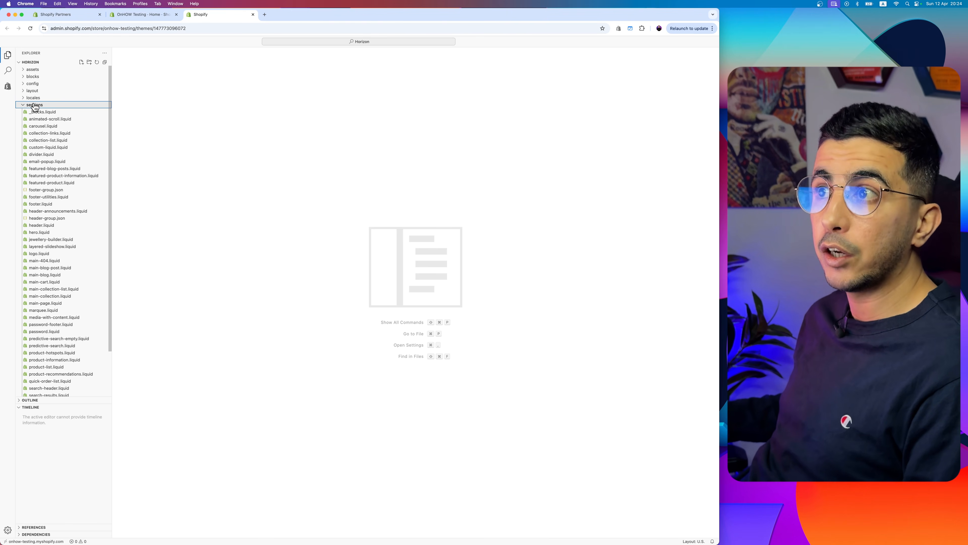
Step: Create a new file named 3d-section.liquid in the sections folder
{"action": "right_click", "coordinate": [39, 106]}
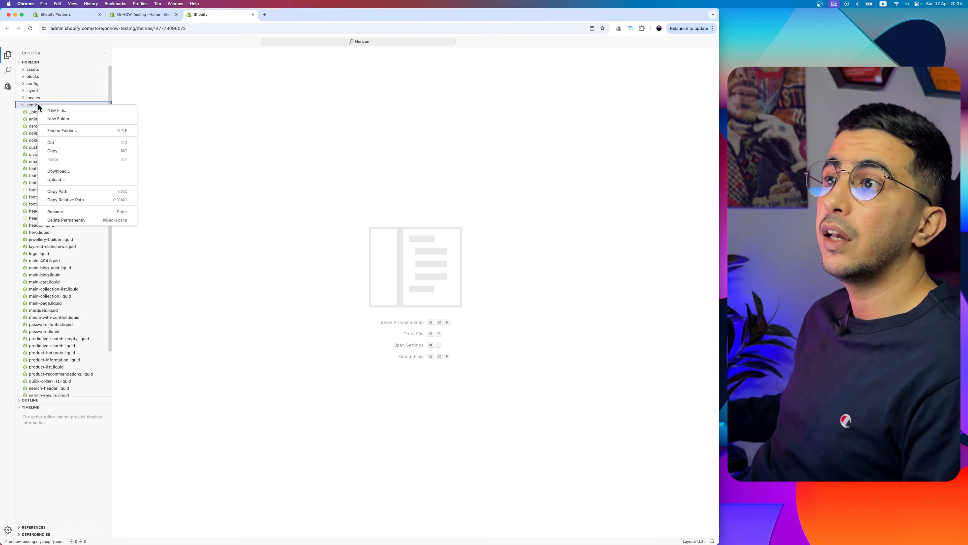
{"action": "left_click", "coordinate": [73, 114]}
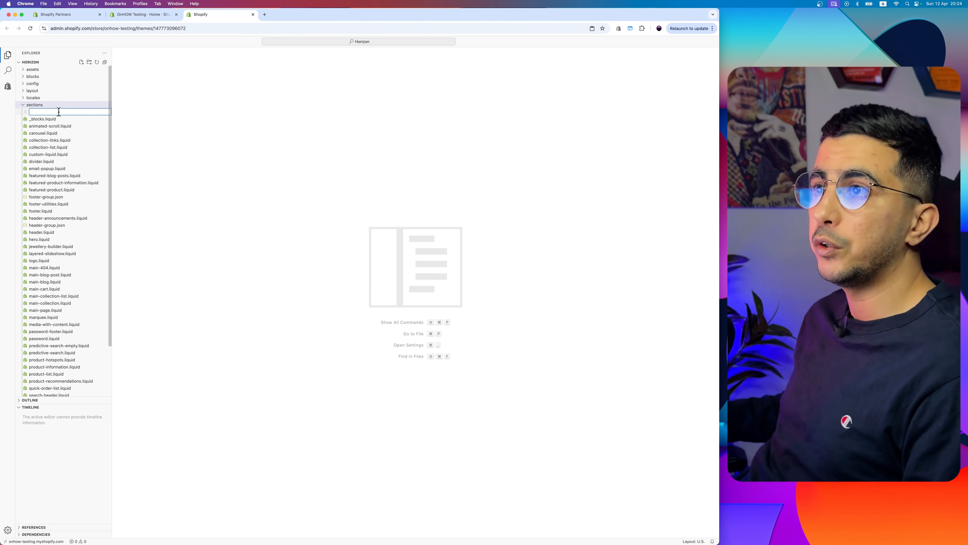
{"action": "type", "text": "3d"}
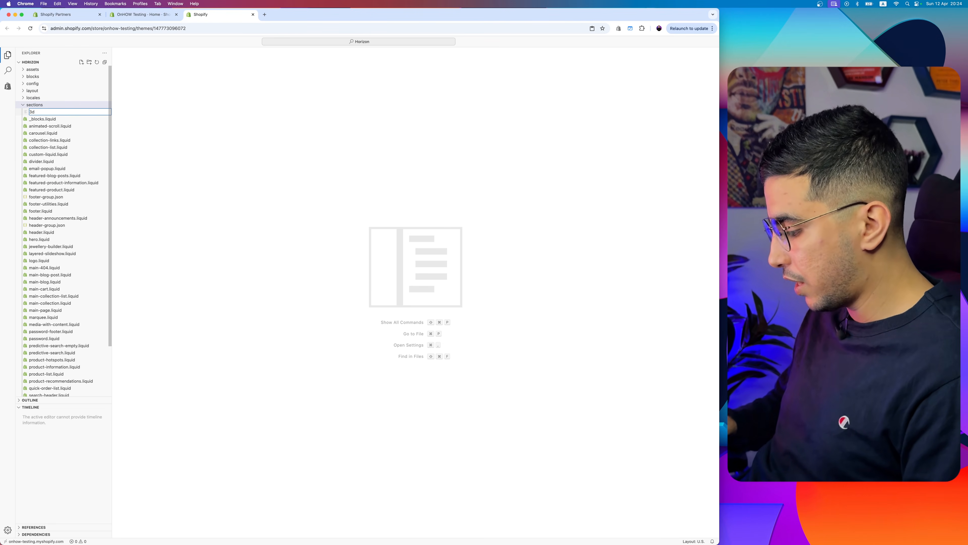
{"action": "type", "text": "-section.liquid"}
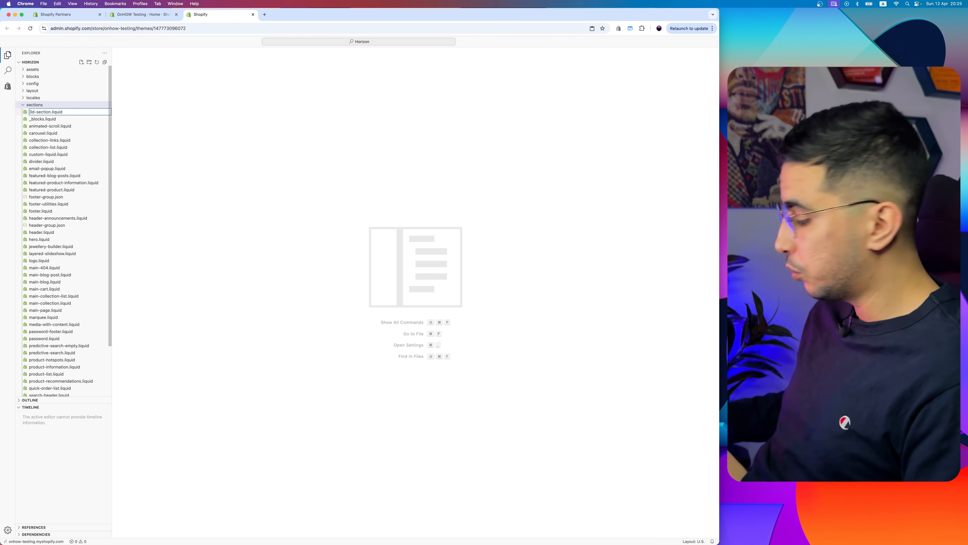
{"action": "key", "text": "Return"}
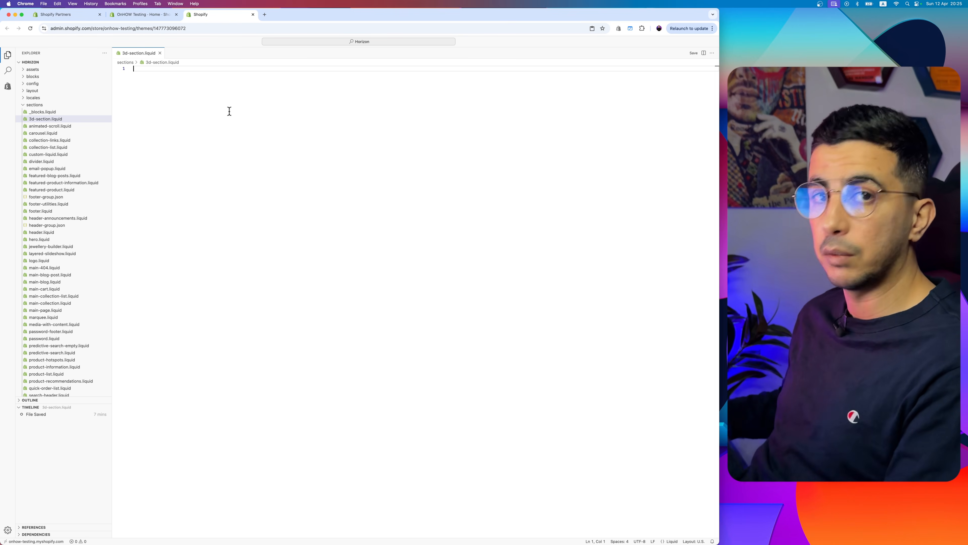
{"action": "left_click", "coordinate": [264, 15]}
{"action": "type", "text": "onhow.codes/?p=1468"}
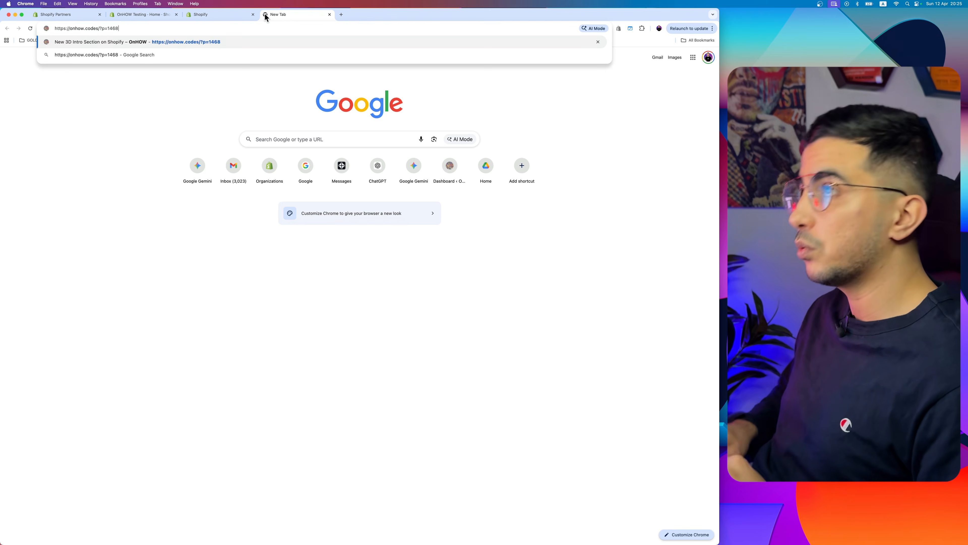
{"action": "key", "text": "Return"}
{"action": "scroll", "coordinate": [145, 210], "scroll_direction": "down", "scroll_amount": 3}
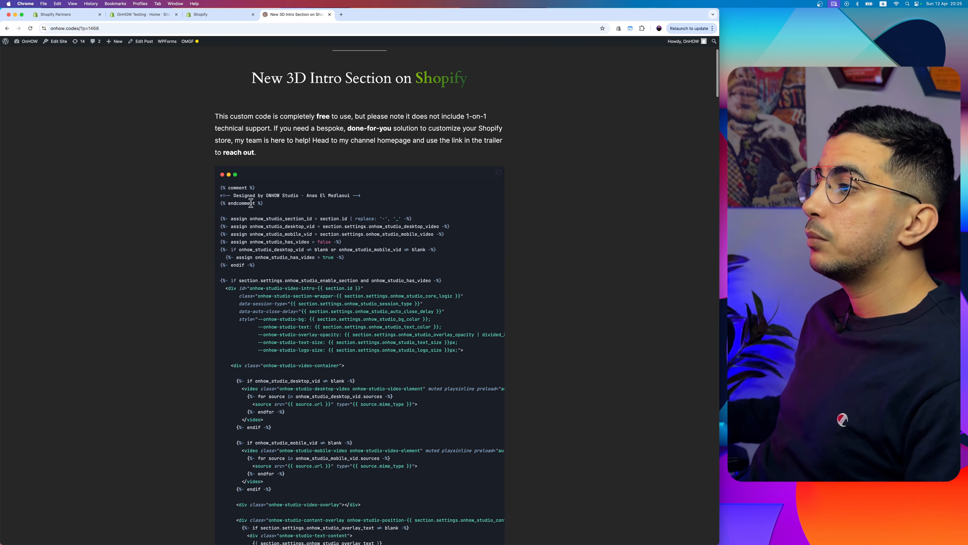
{"action": "scroll", "coordinate": [370, 206], "scroll_direction": "down", "scroll_amount": 10}
{"action": "scroll", "coordinate": [391, 201], "scroll_direction": "up", "scroll_amount": 10}
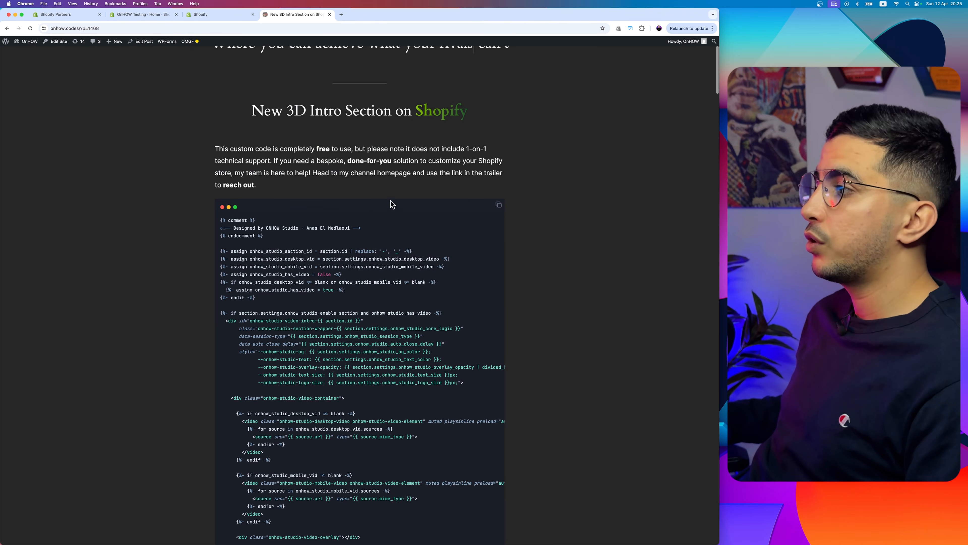
{"action": "scroll", "coordinate": [476, 193], "scroll_direction": "up", "scroll_amount": 5}
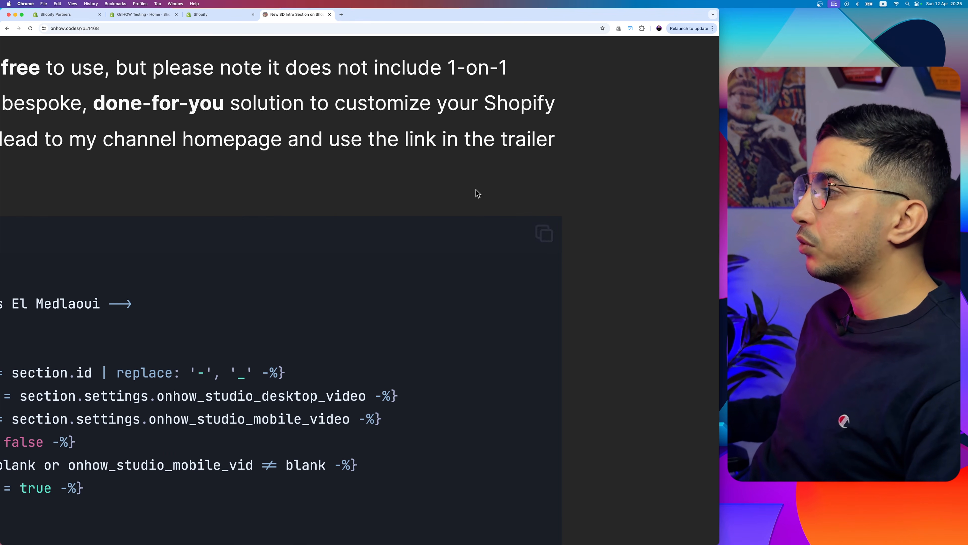
{"action": "left_click", "coordinate": [544, 238]}
{"action": "scroll", "coordinate": [544, 238], "scroll_direction": "down", "scroll_amount": 5}
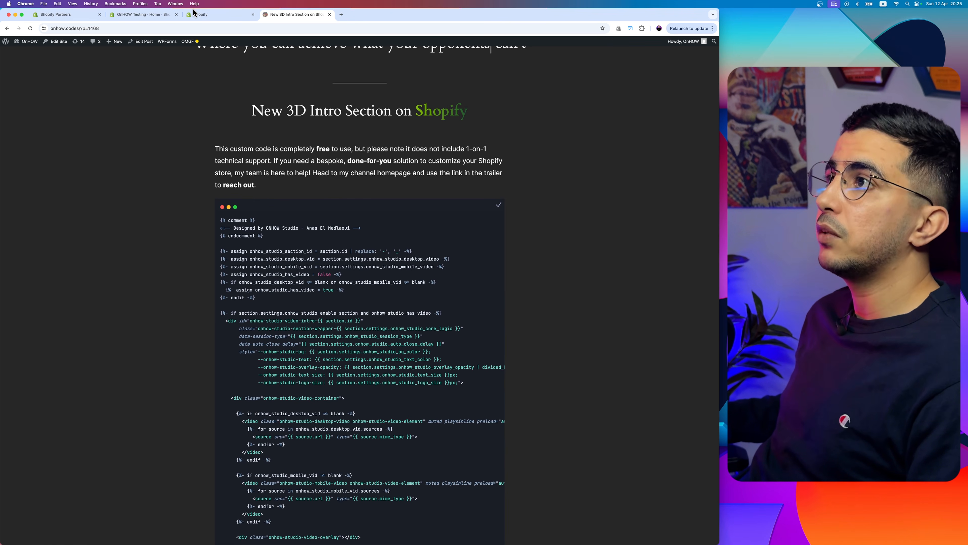
Step: Paste the copied section code into the empty 3d-section.liquid file and save it
{"action": "left_click", "coordinate": [204, 18]}
{"action": "key", "text": "super+v"}
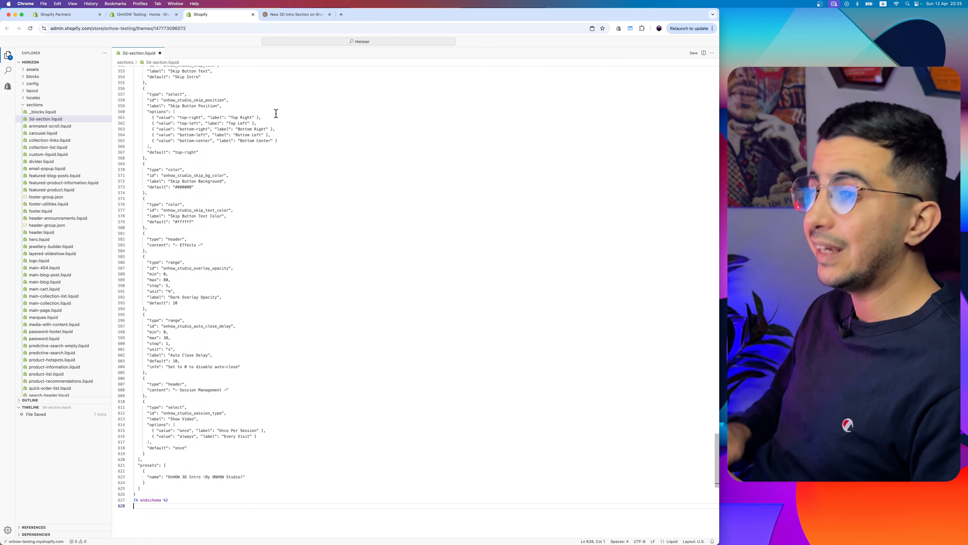
{"action": "left_click", "coordinate": [693, 53]}
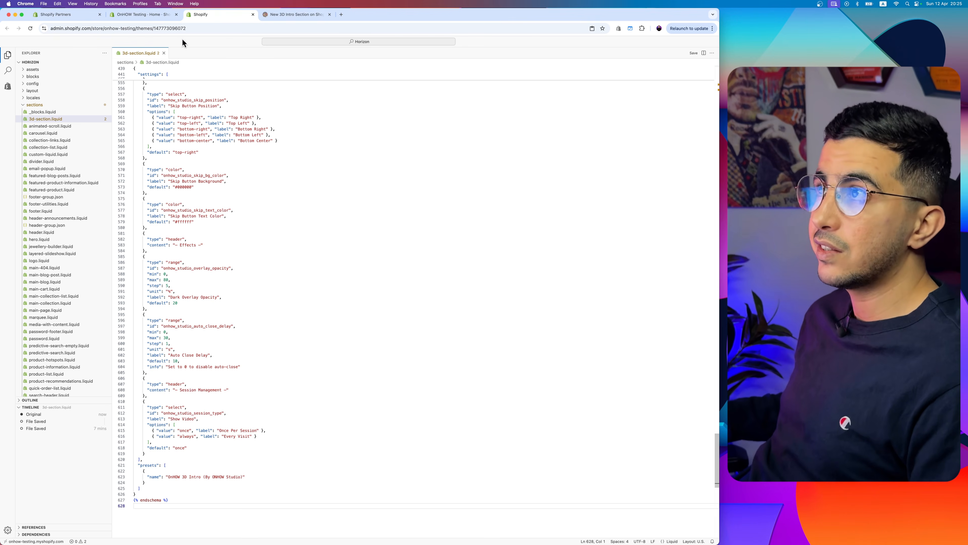
Step: Return to the store's themes and open the current Horizon theme in the theme editor, keeping the Home page template
{"action": "left_click", "coordinate": [152, 14]}
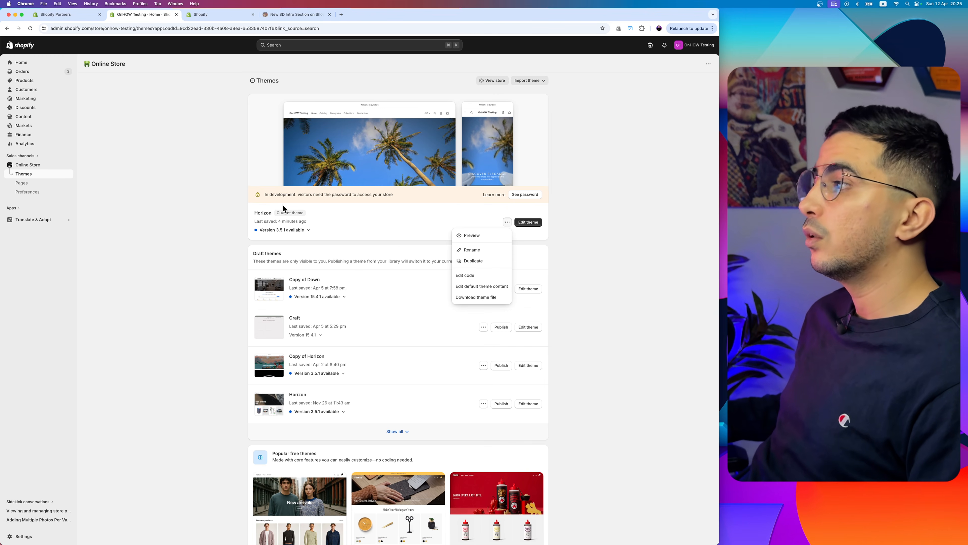
{"action": "left_click", "coordinate": [366, 208]}
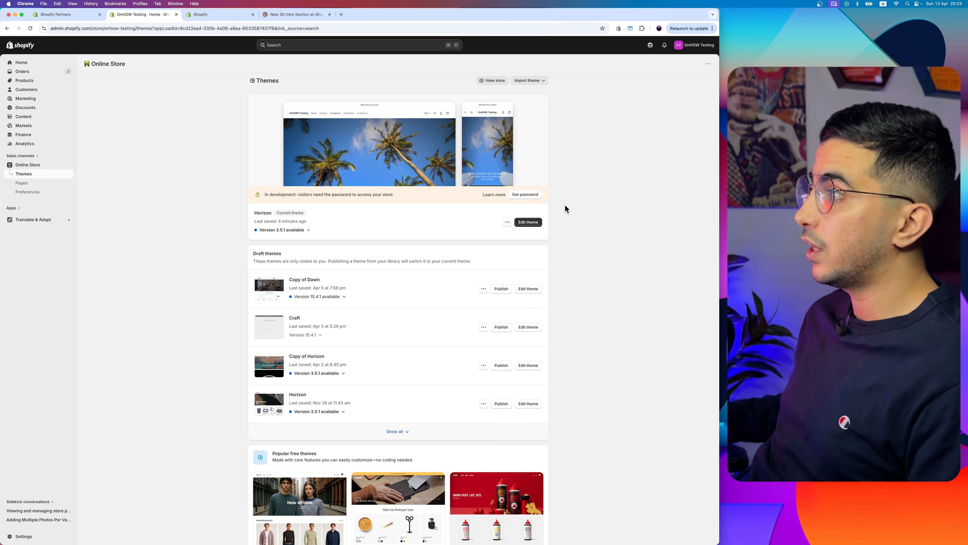
{"action": "left_click", "coordinate": [534, 224]}
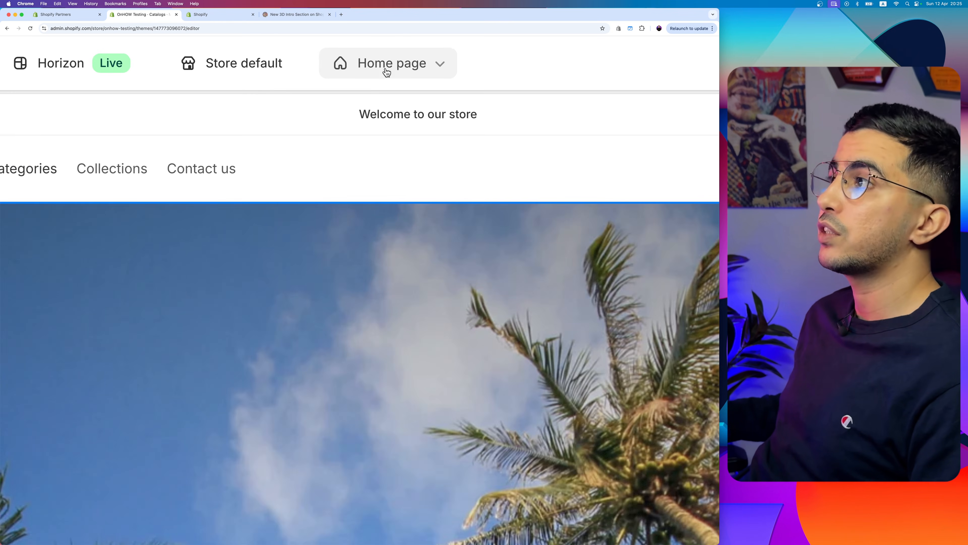
{"action": "left_click", "coordinate": [389, 60]}
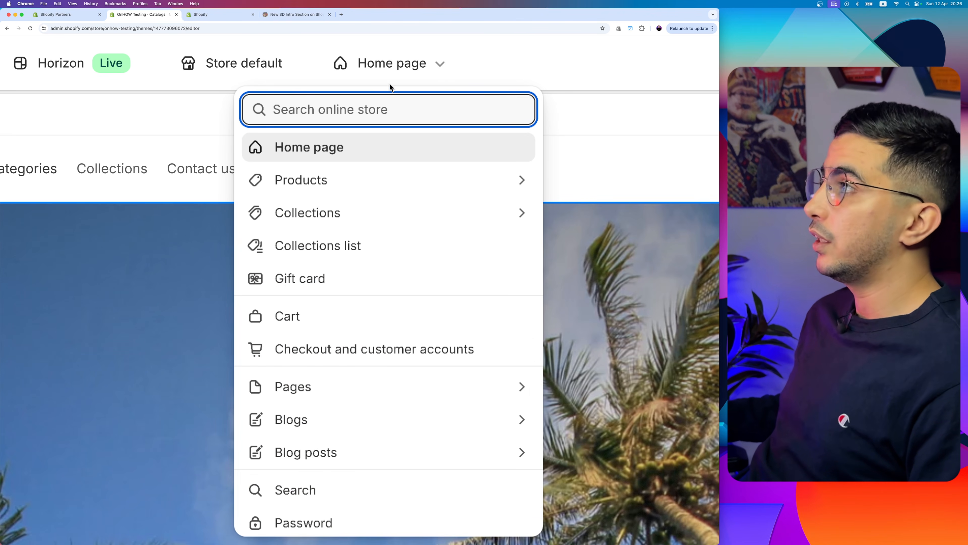
{"action": "left_click", "coordinate": [392, 75]}
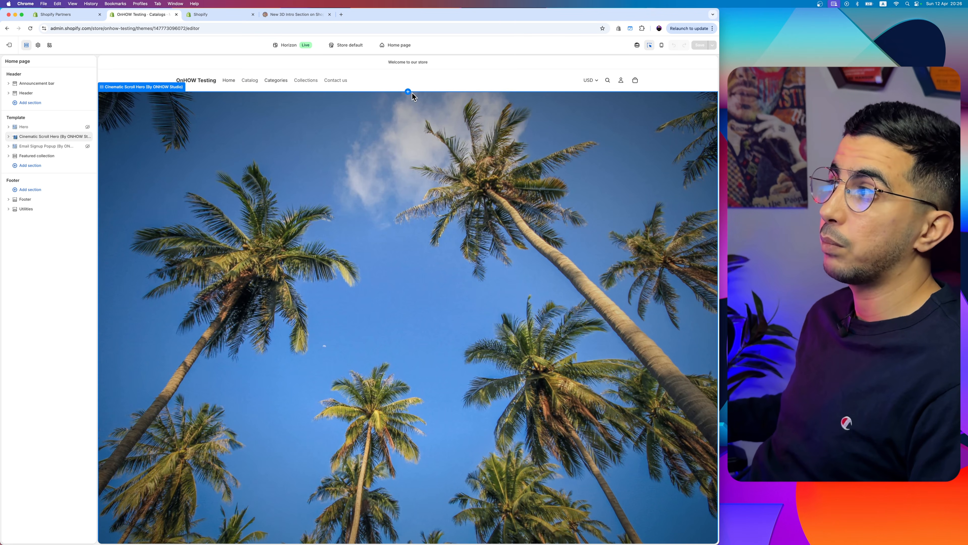
Step: Add the "OnHOW 3D Intro (By ONHOW Studio)" section to the home page template, directly below the header
{"action": "mouse_move", "coordinate": [408, 93]}
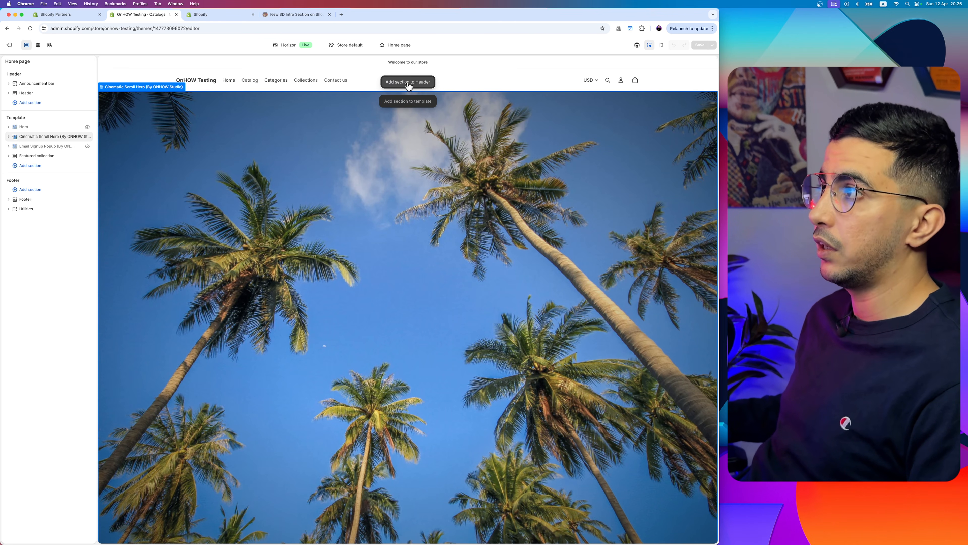
{"action": "scroll", "coordinate": [408, 86], "scroll_direction": "up", "scroll_amount": 5}
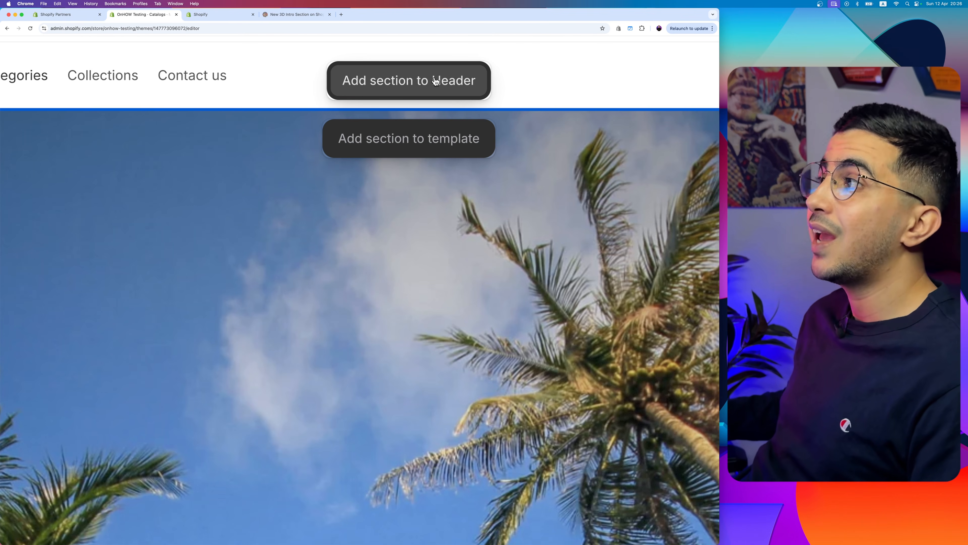
{"action": "left_click", "coordinate": [407, 147]}
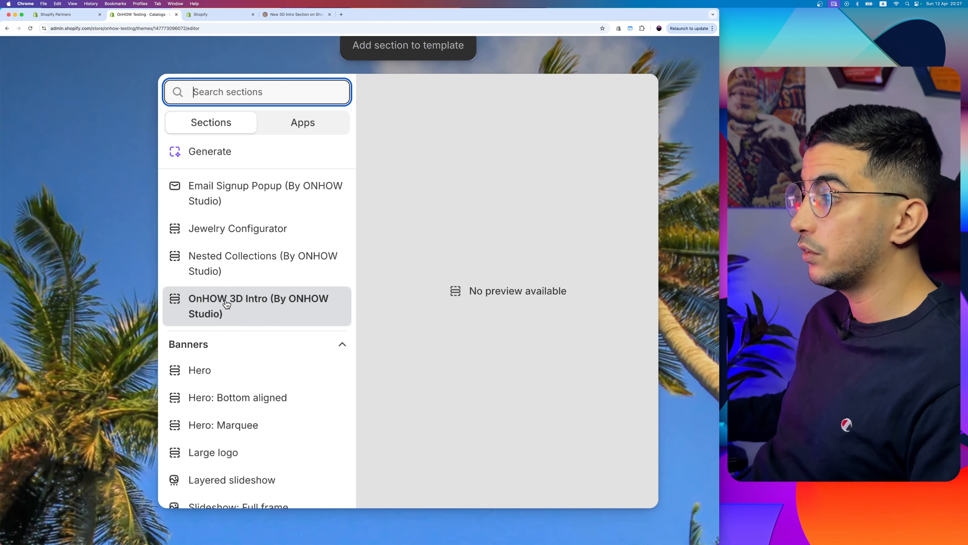
{"action": "left_click", "coordinate": [227, 303]}
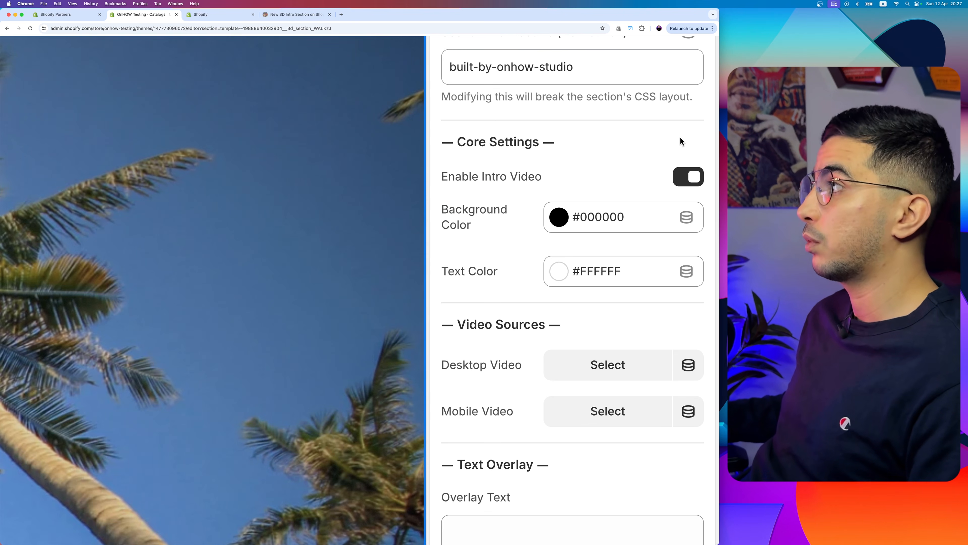
Step: Review the 3D intro section's core settings: Enable Intro Video, Background Color and Text Color
{"action": "scroll", "coordinate": [681, 142], "scroll_direction": "down", "scroll_amount": 5}
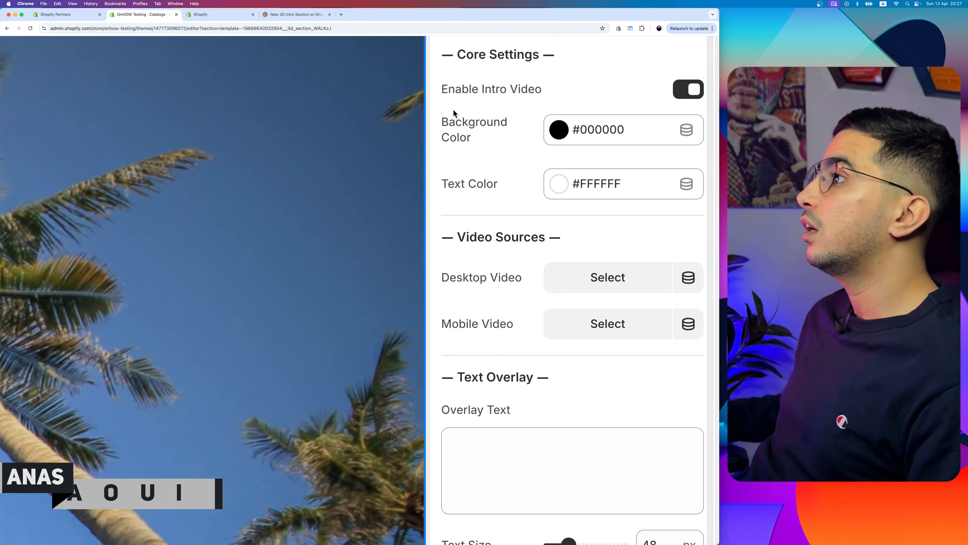
{"action": "left_click_drag", "start_coordinate": [447, 91], "coordinate": [570, 80]}
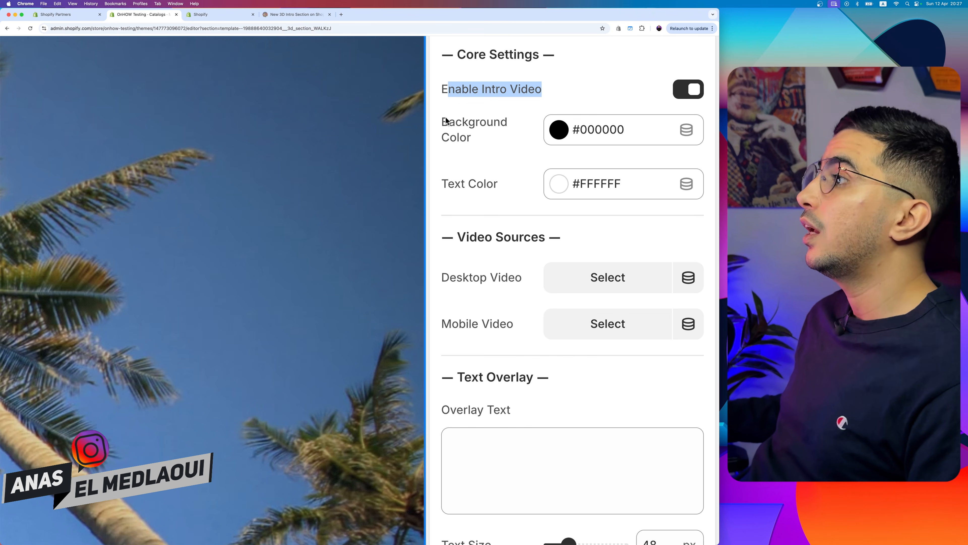
{"action": "left_click_drag", "start_coordinate": [446, 120], "coordinate": [501, 153]}
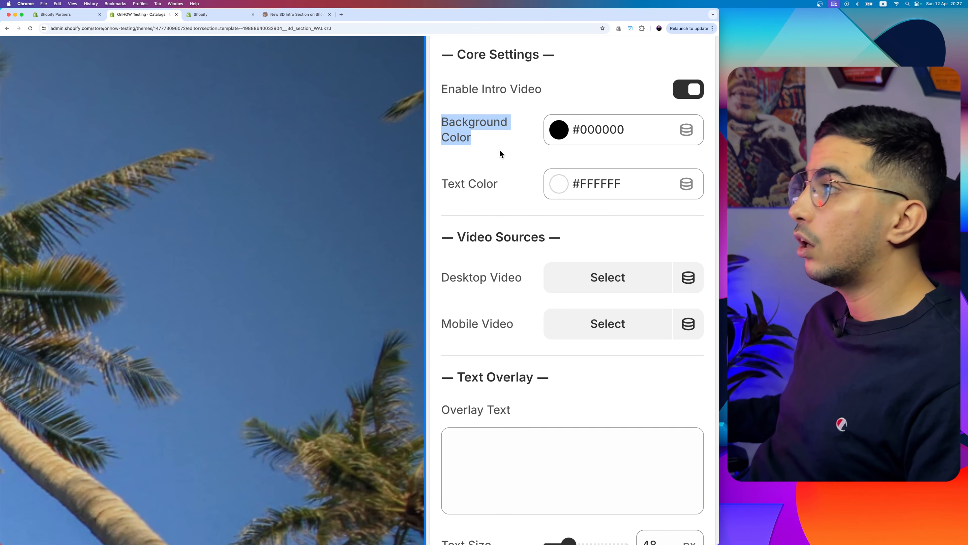
{"action": "left_click", "coordinate": [441, 182]}
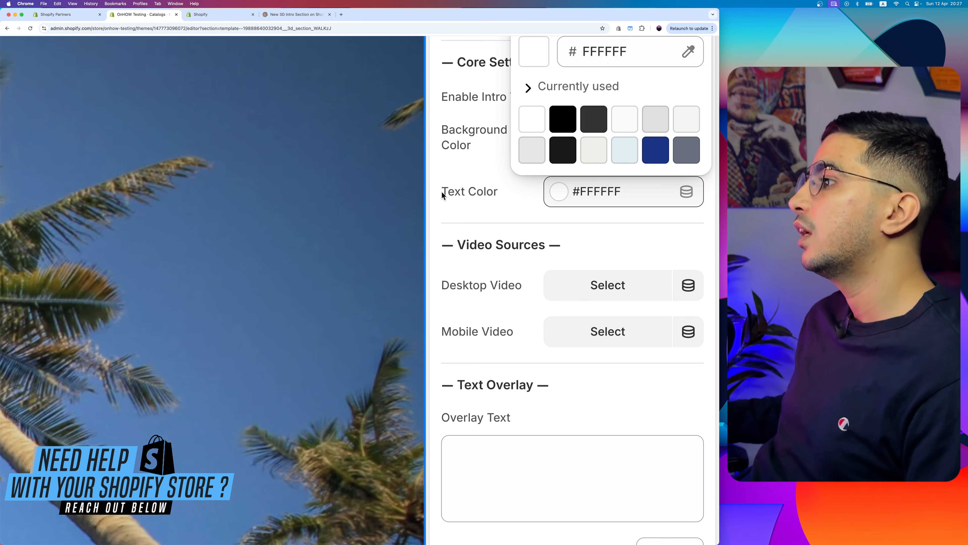
{"action": "left_click_drag", "start_coordinate": [442, 191], "coordinate": [491, 189]}
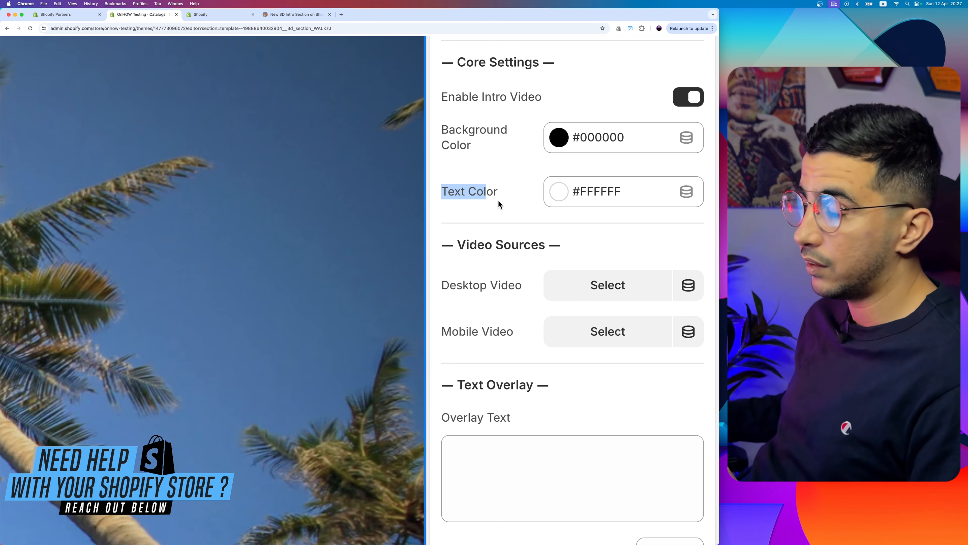
Step: Choose the existing store video "Videoo 5" as the Desktop Video under the section's Video Sources
{"action": "scroll", "coordinate": [499, 202], "scroll_direction": "down", "scroll_amount": 2}
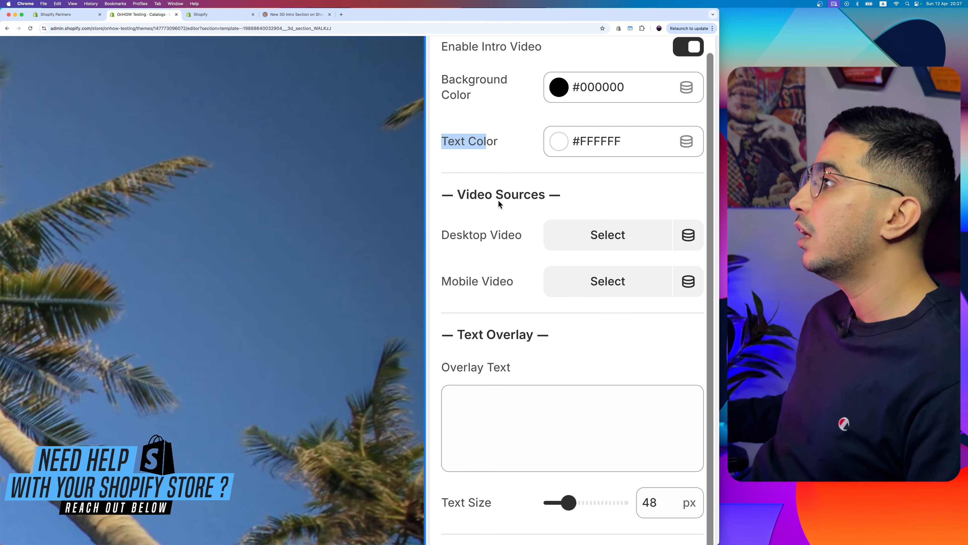
{"action": "scroll", "coordinate": [516, 186], "scroll_direction": "down", "scroll_amount": 3}
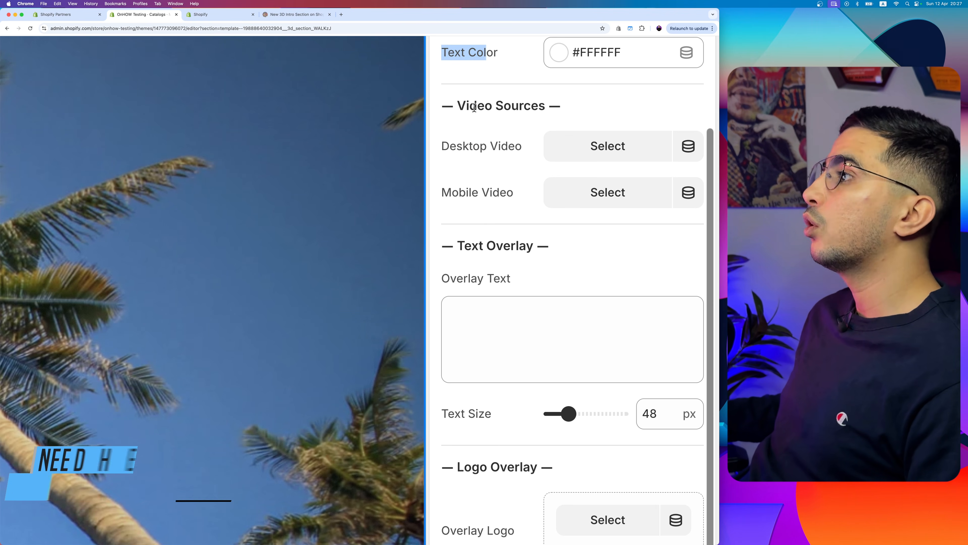
{"action": "left_click_drag", "start_coordinate": [457, 105], "coordinate": [556, 106]}
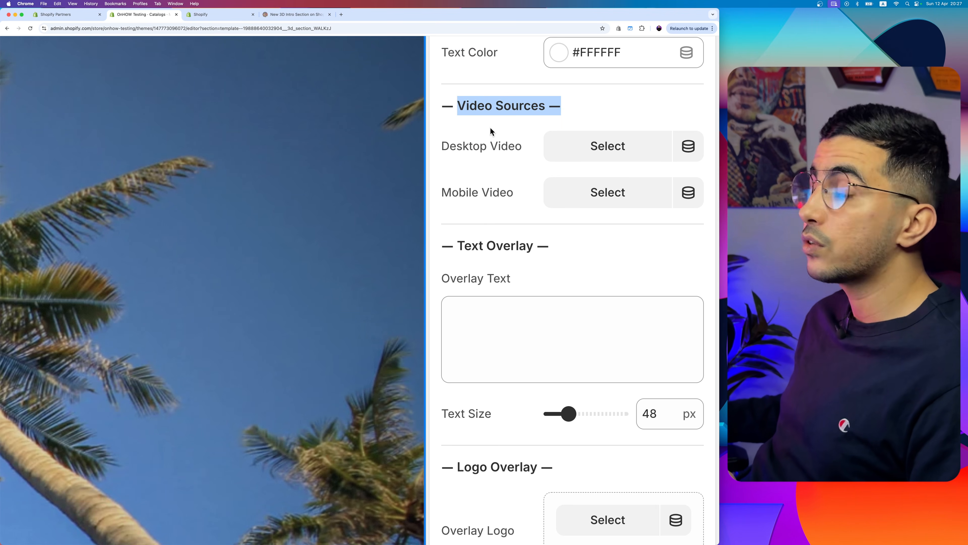
{"action": "left_click_drag", "start_coordinate": [442, 147], "coordinate": [533, 149]}
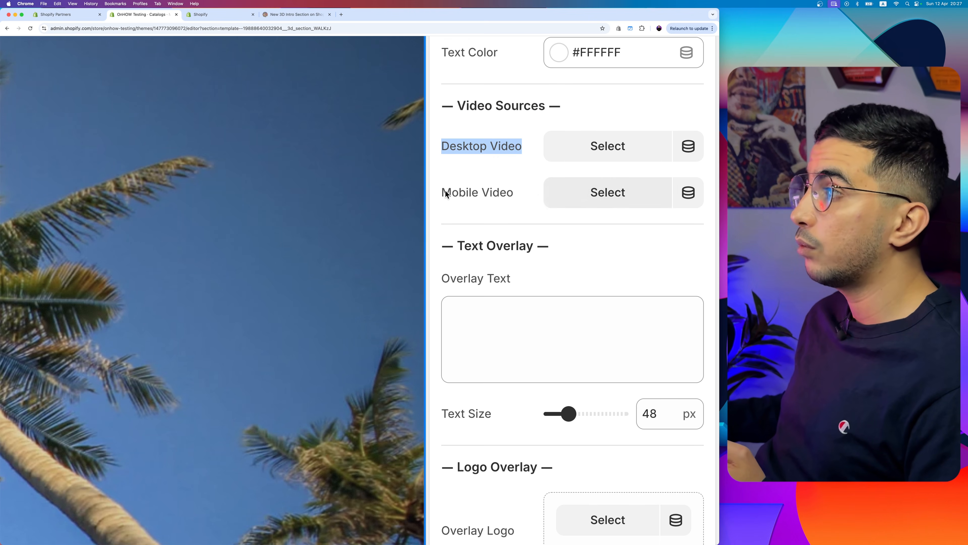
{"action": "left_click_drag", "start_coordinate": [442, 192], "coordinate": [518, 193]}
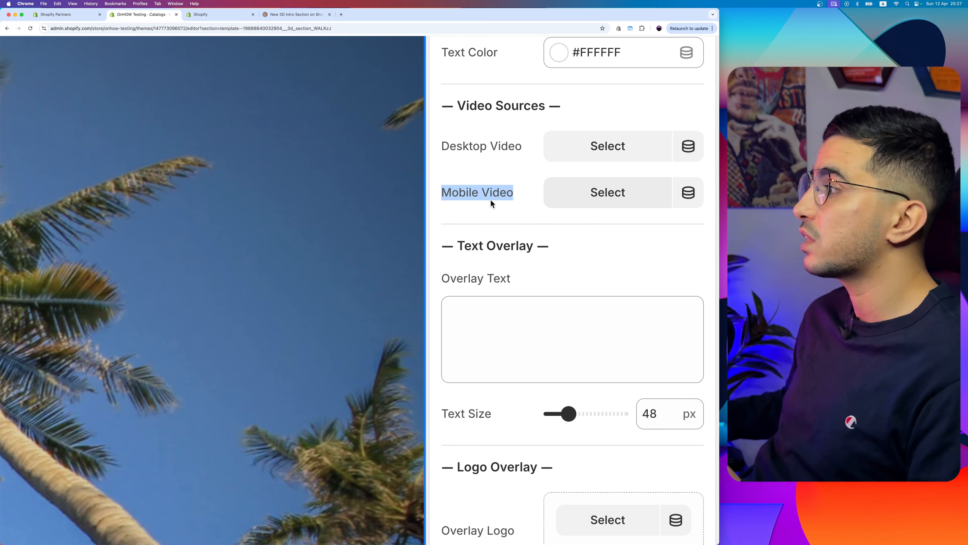
{"action": "left_click", "coordinate": [593, 148]}
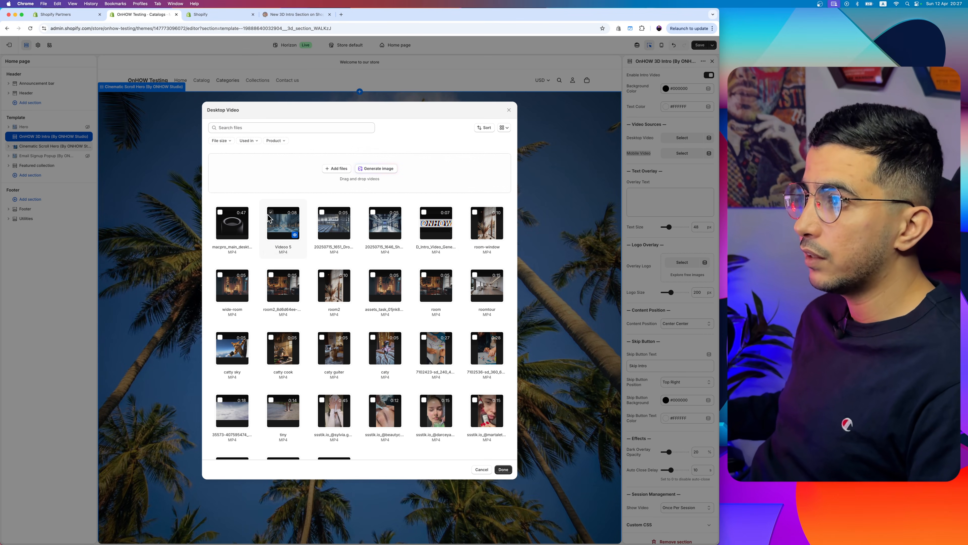
{"action": "left_click", "coordinate": [503, 469]}
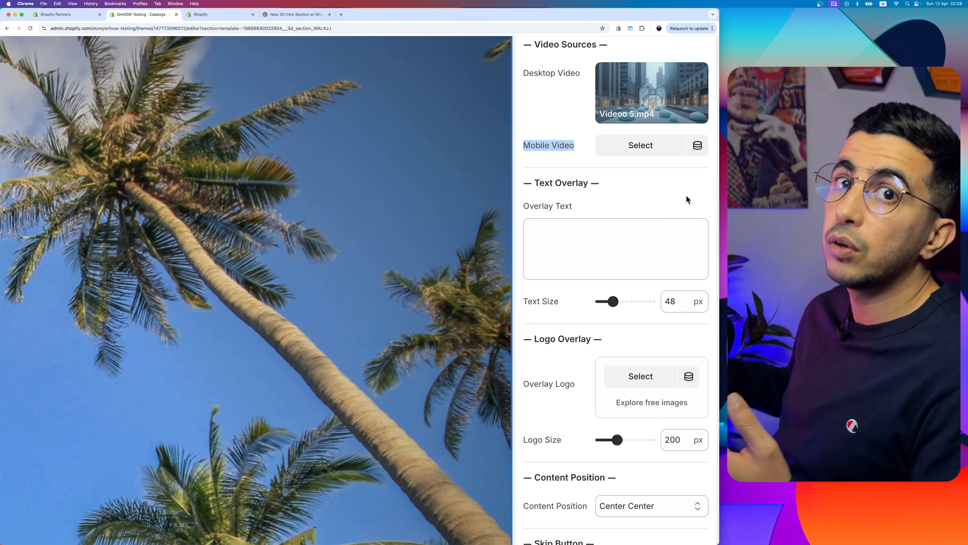
Step: Enter "ONHOW STUDIO" as the Overlay Text and set its Text Size to 76 px
{"action": "left_click", "coordinate": [611, 269]}
{"action": "type", "text": "ONHOW STUDIO"}
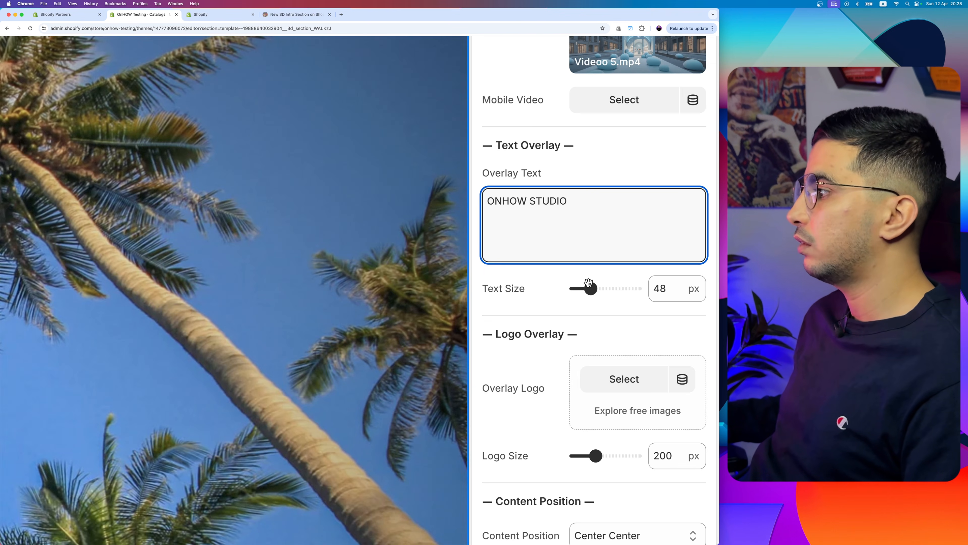
{"action": "left_click_drag", "start_coordinate": [669, 245], "coordinate": [677, 245]}
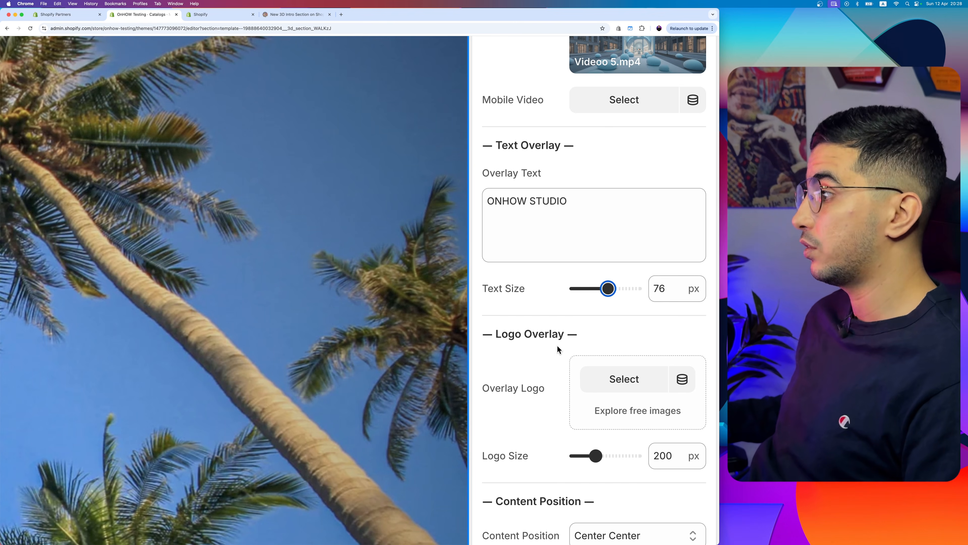
Step: Choose the ONHOW logo image as the Overlay Logo and set the Logo Size to 260 px
{"action": "scroll", "coordinate": [557, 345], "scroll_direction": "down", "scroll_amount": 3}
{"action": "left_click_drag", "start_coordinate": [483, 324], "coordinate": [556, 321]}
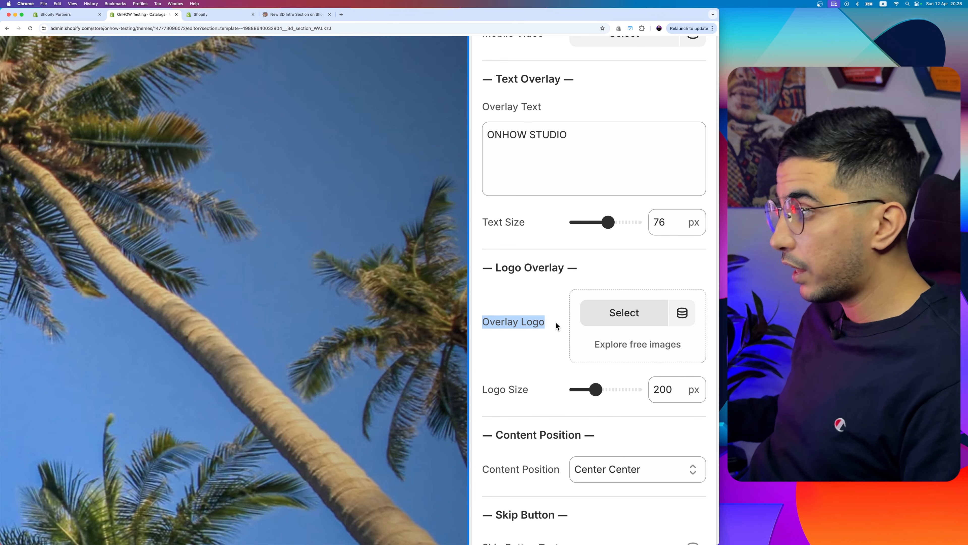
{"action": "left_click", "coordinate": [624, 312]}
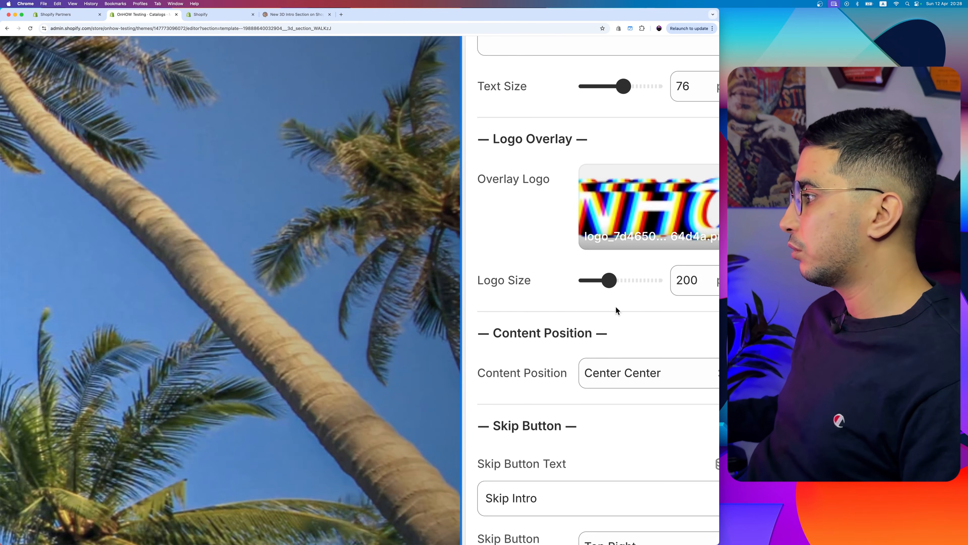
{"action": "left_click_drag", "start_coordinate": [603, 280], "coordinate": [618, 281]}
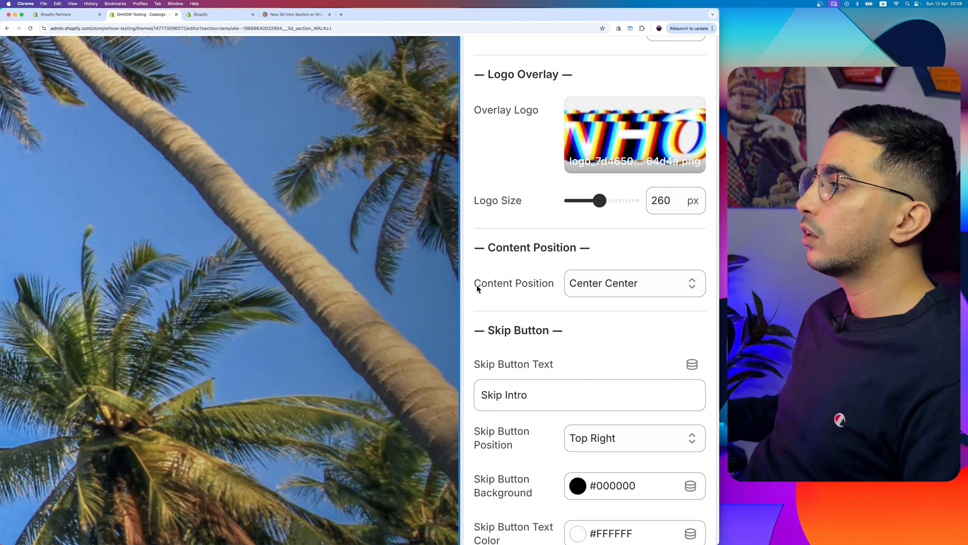
Step: Check the available Content Position choices for the overlay and keep Center Center selected
{"action": "left_click_drag", "start_coordinate": [628, 316], "coordinate": [660, 316]}
{"action": "left_click", "coordinate": [625, 286]}
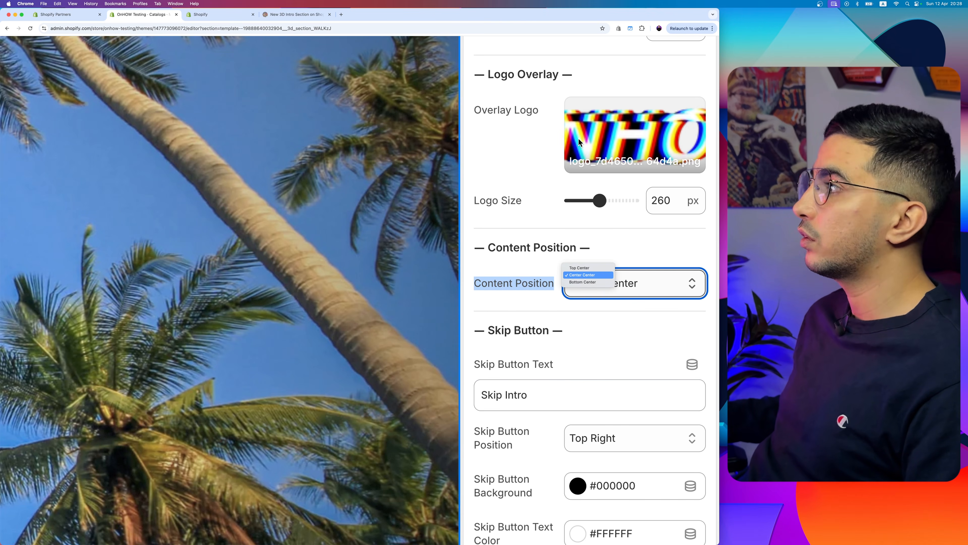
{"action": "left_click", "coordinate": [509, 180]}
{"action": "left_click", "coordinate": [613, 283]}
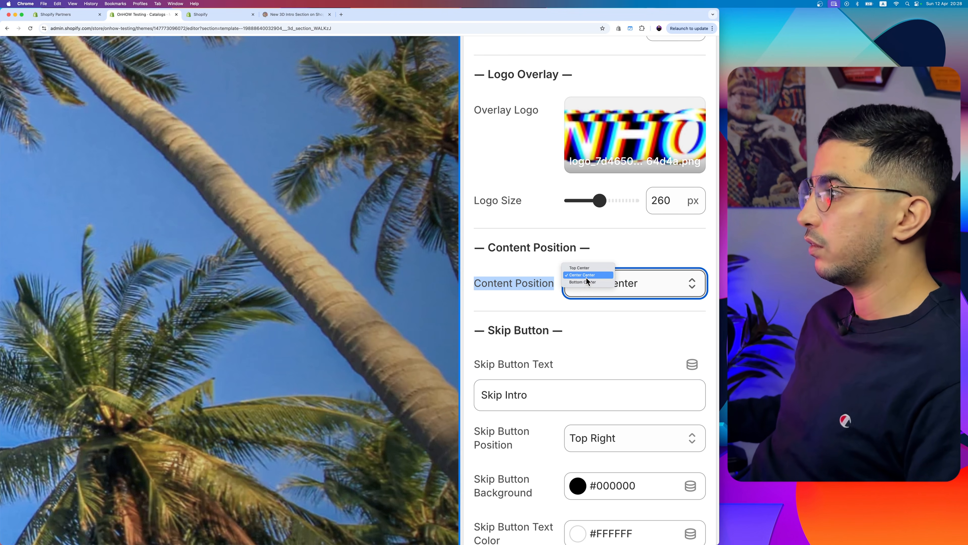
{"action": "left_click", "coordinate": [587, 275]}
{"action": "right_click", "coordinate": [577, 344]}
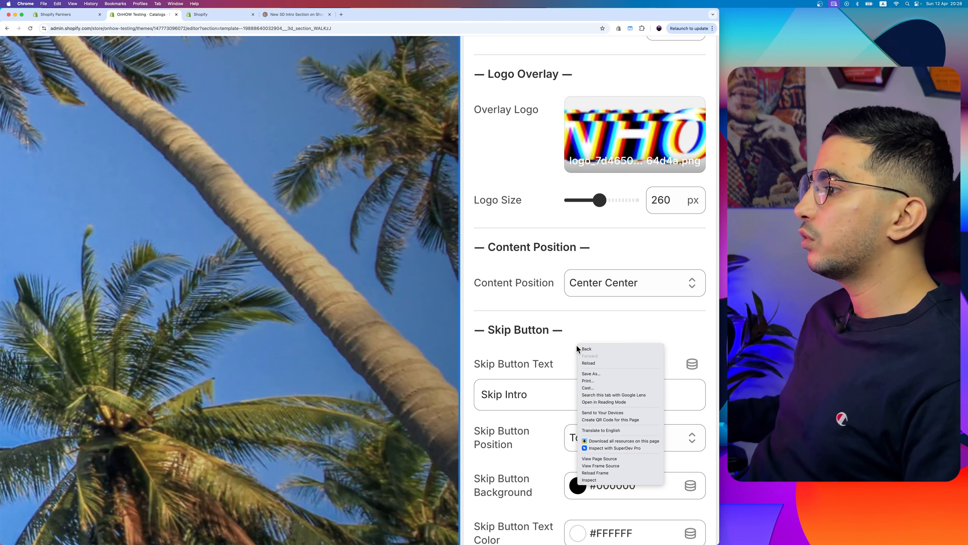
{"action": "left_click", "coordinate": [565, 349]}
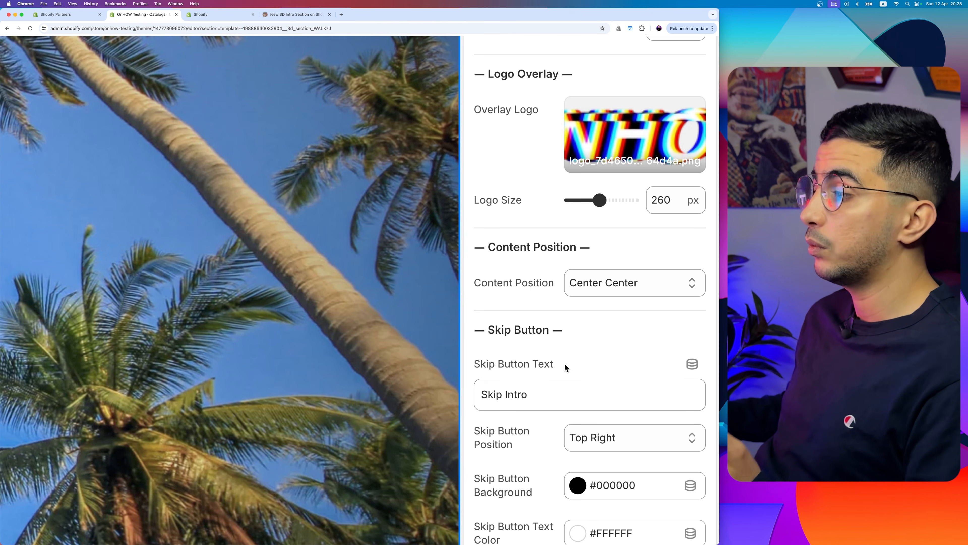
Step: Review the Skip Button text, position choices, background and text color, keeping the position at Top Right
{"action": "left_click_drag", "start_coordinate": [535, 394], "coordinate": [485, 395]}
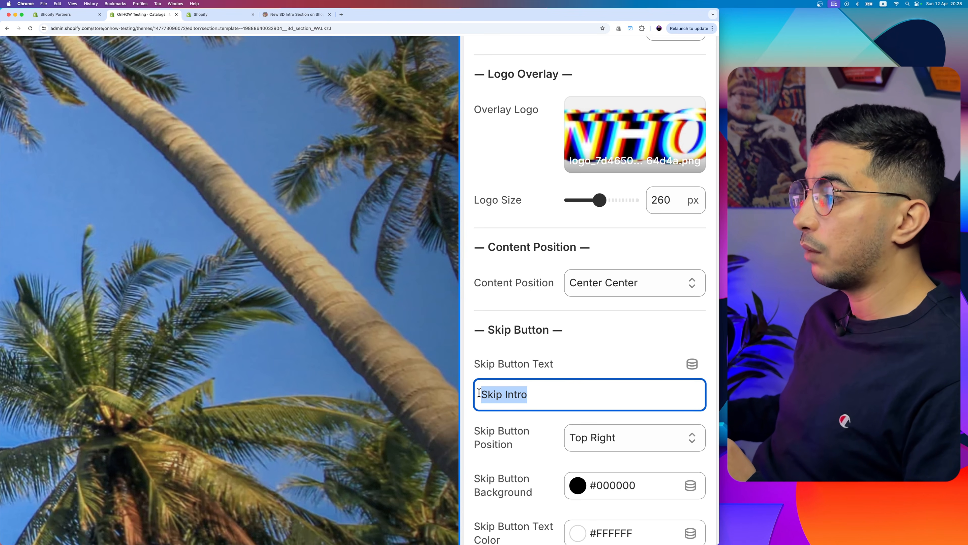
{"action": "left_click", "coordinate": [573, 360]}
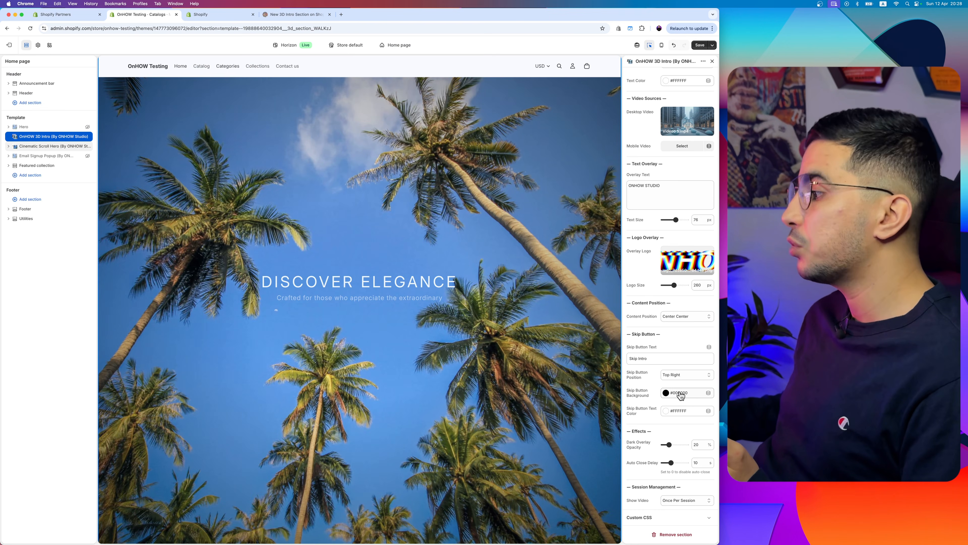
{"action": "left_click", "coordinate": [679, 374]}
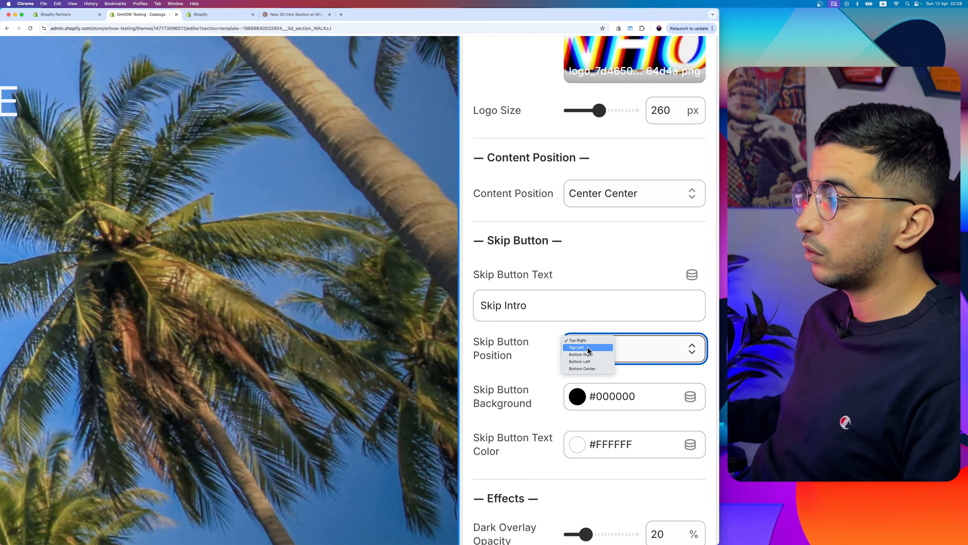
{"action": "left_click", "coordinate": [532, 358]}
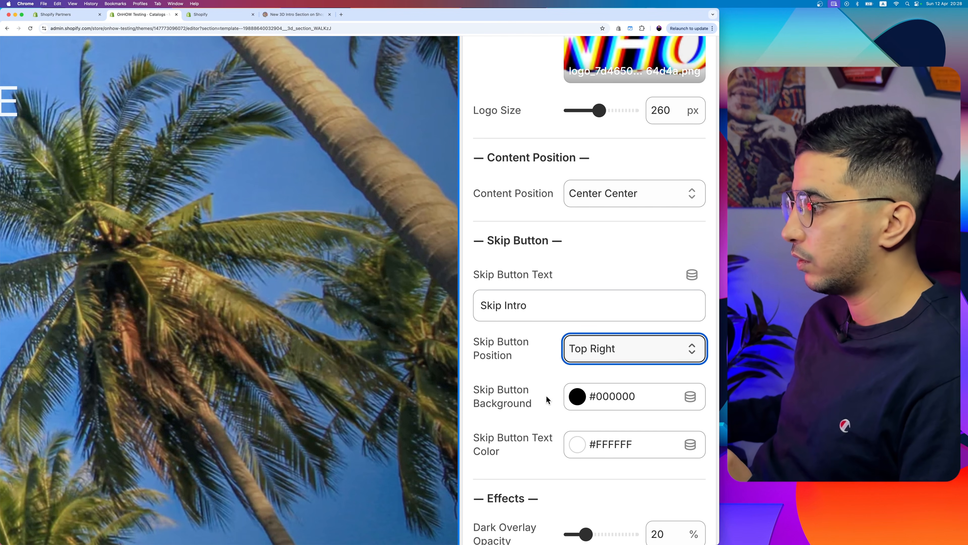
{"action": "scroll", "coordinate": [521, 420], "scroll_direction": "down", "scroll_amount": 3}
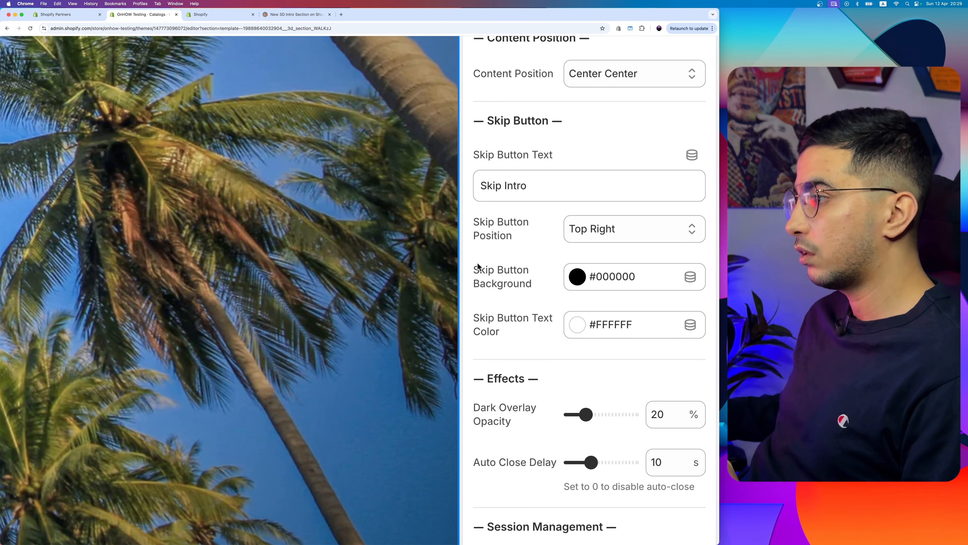
{"action": "left_click_drag", "start_coordinate": [475, 268], "coordinate": [545, 349]}
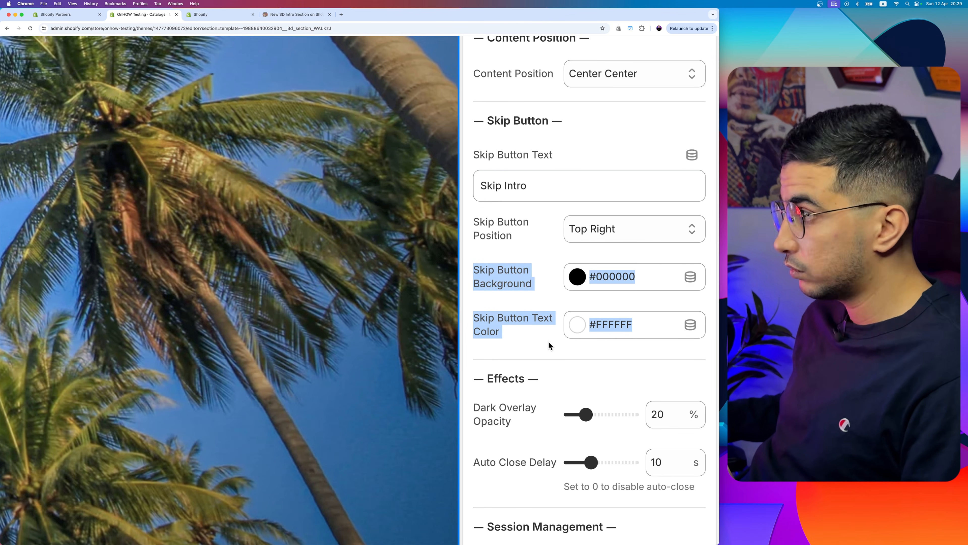
Step: Set the Dark Overlay Opacity to 45% under Effects and check the Auto Close Delay setting
{"action": "scroll", "coordinate": [569, 351], "scroll_direction": "down", "scroll_amount": 3}
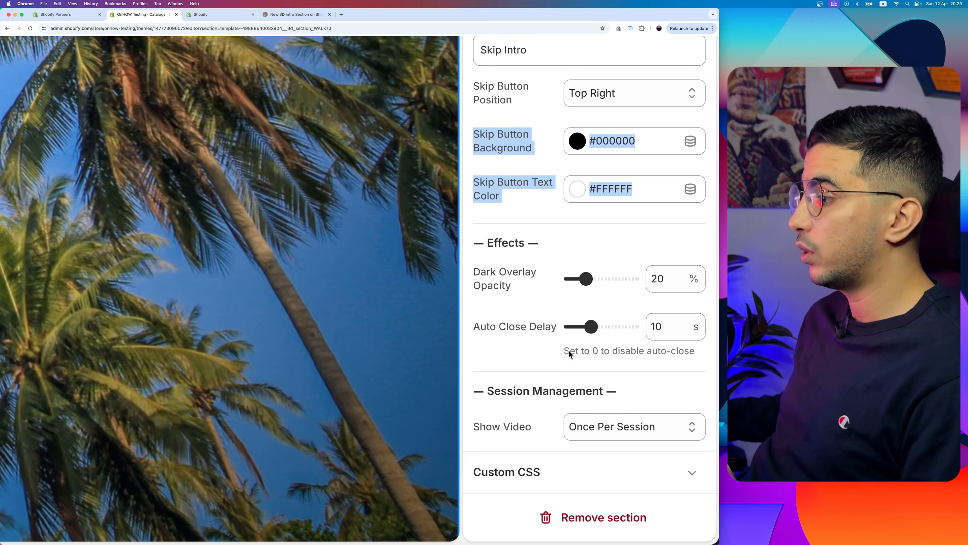
{"action": "left_click_drag", "start_coordinate": [475, 271], "coordinate": [532, 299]}
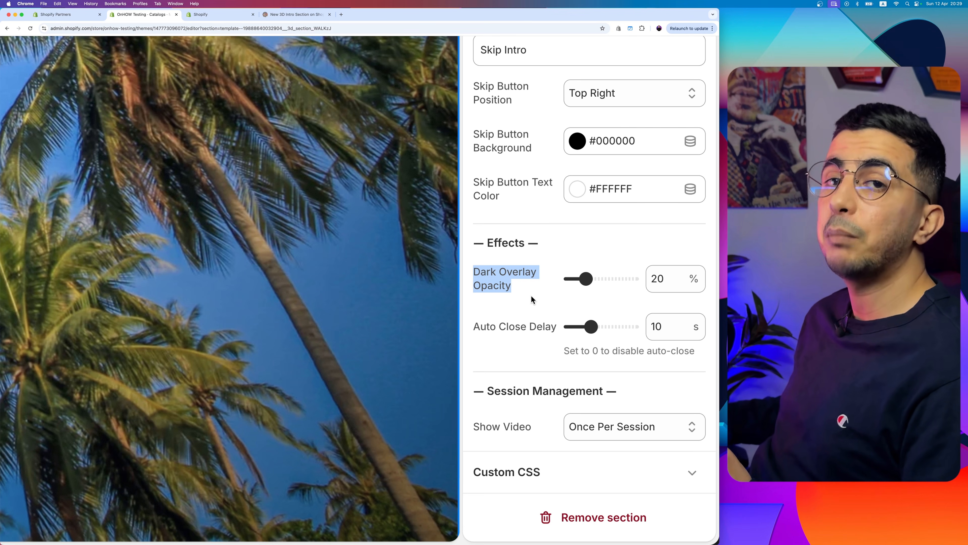
{"action": "left_click_drag", "start_coordinate": [586, 279], "coordinate": [604, 279]}
{"action": "left_click_drag", "start_coordinate": [470, 326], "coordinate": [546, 331]}
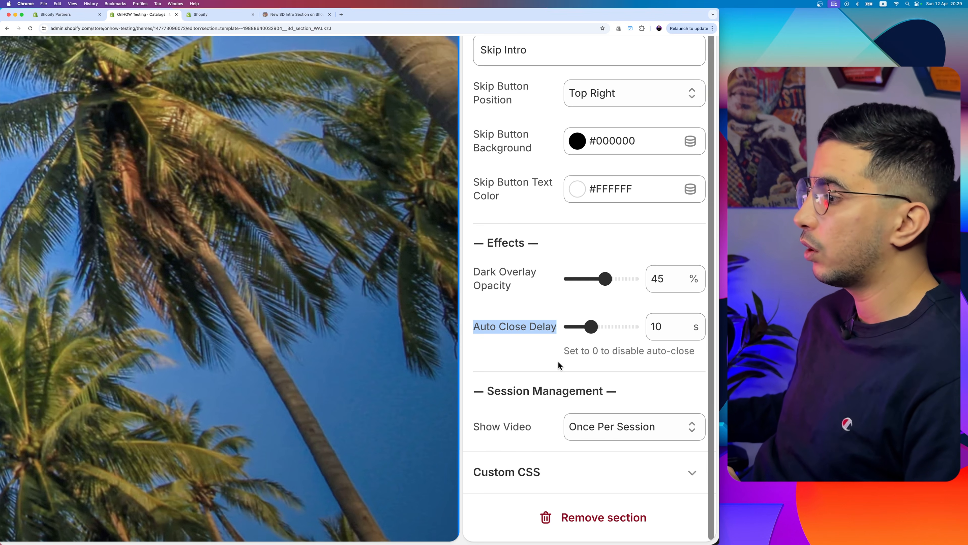
Step: Set the Show Video option under Session Management to Every Visit
{"action": "double_click", "coordinate": [499, 391]}
{"action": "left_click_drag", "start_coordinate": [550, 391], "coordinate": [608, 393]}
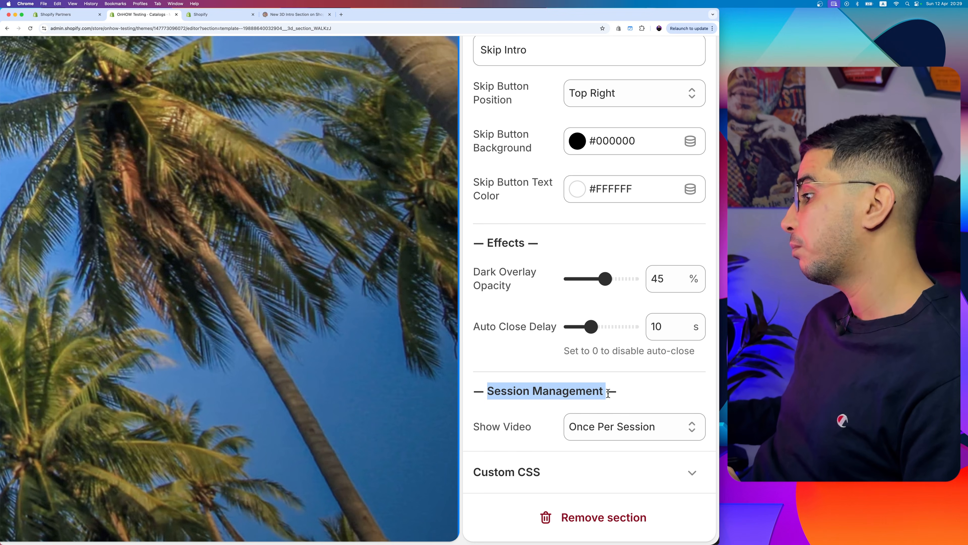
{"action": "triple_click", "coordinate": [518, 429]}
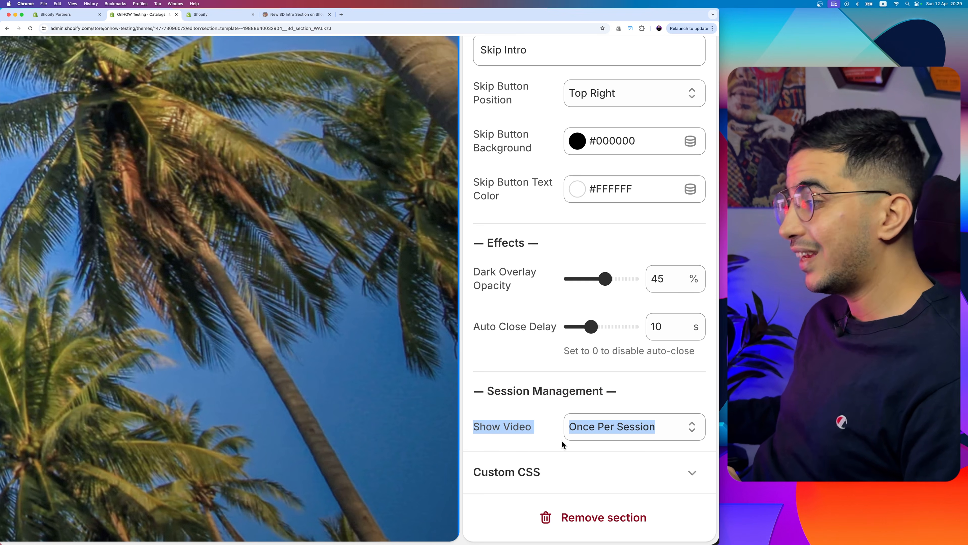
{"action": "left_click", "coordinate": [611, 427]}
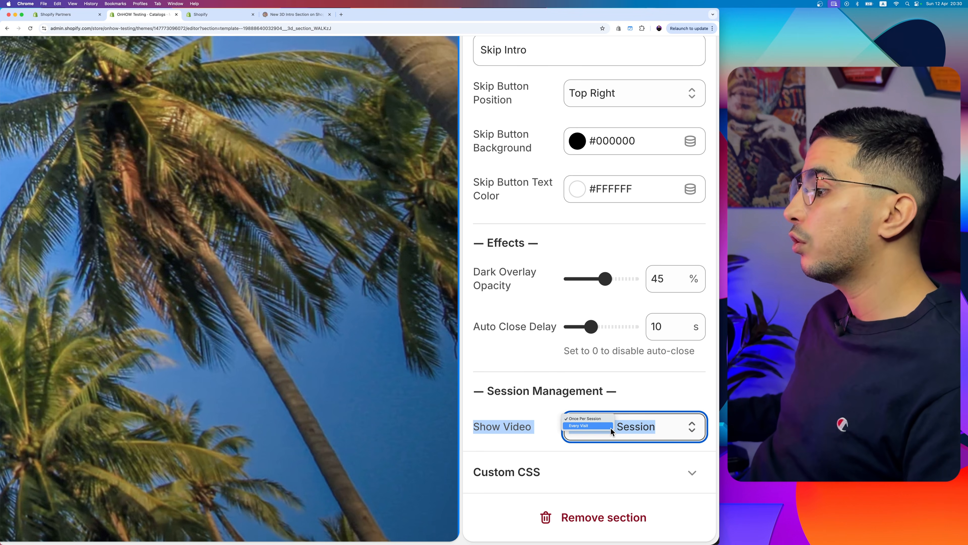
{"action": "left_click", "coordinate": [577, 425]}
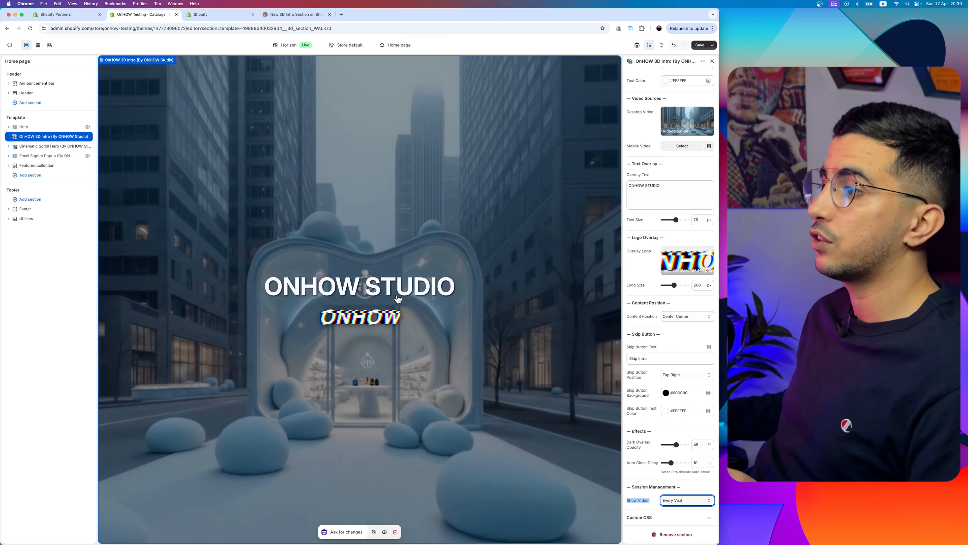
Step: Save the home page changes and open the live Horizon theme's storefront in a separate browser tab
{"action": "left_click", "coordinate": [699, 44]}
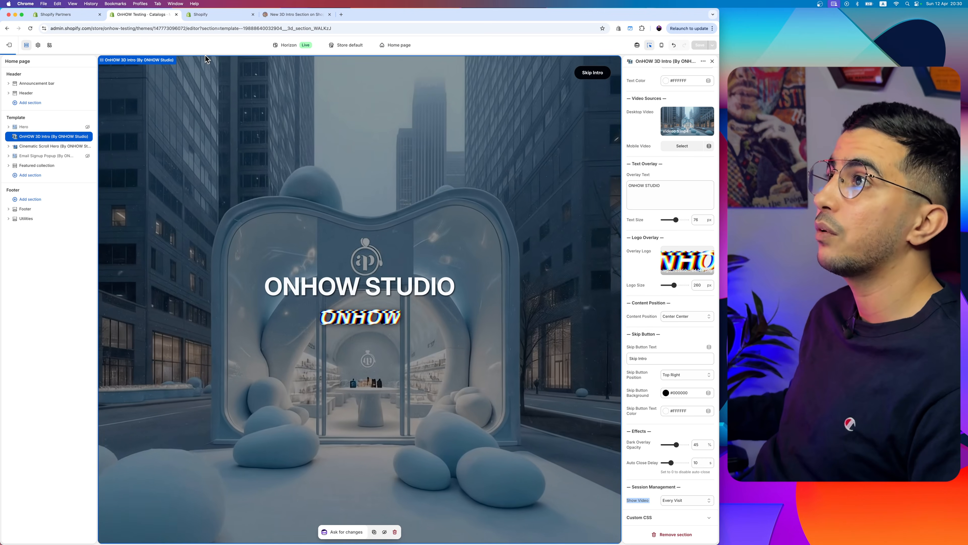
{"action": "left_click", "coordinate": [286, 45]}
{"action": "left_click", "coordinate": [280, 79]}
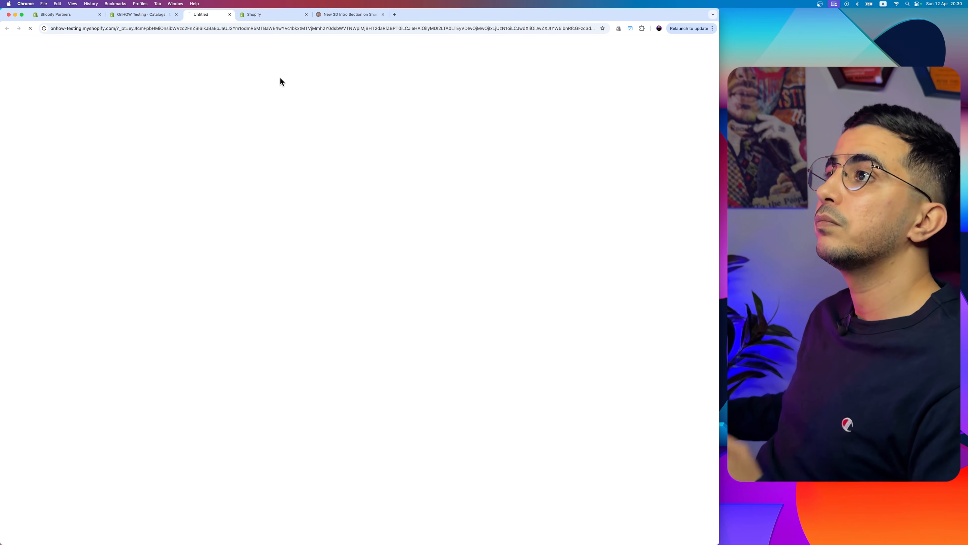